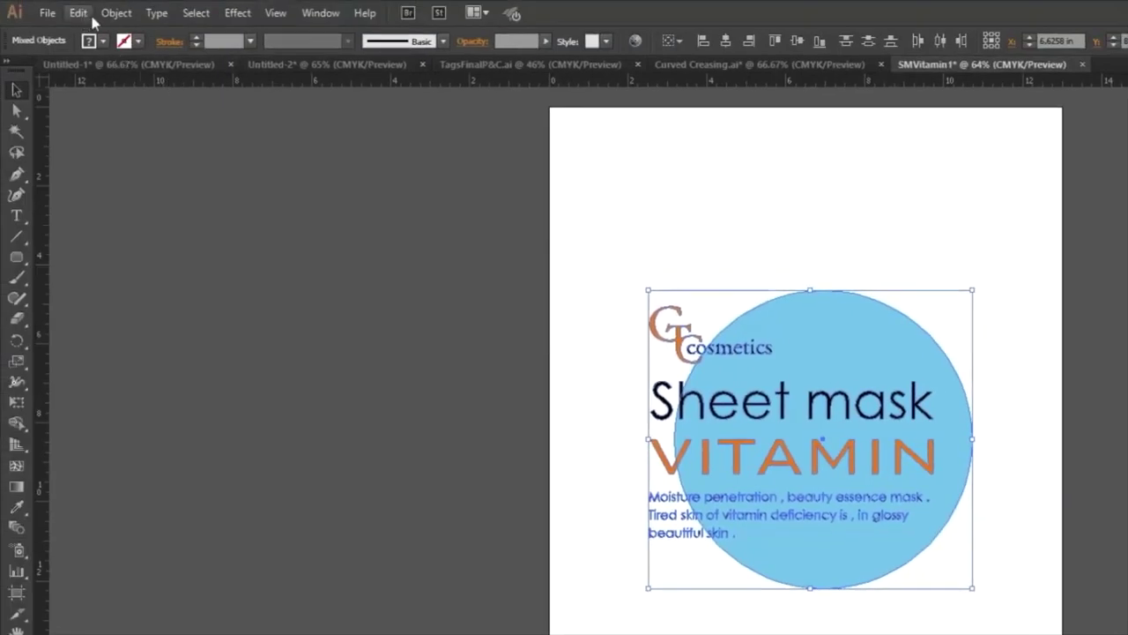
- Preview a 0.1389 in mitered Offset Path around the lettering, logo and blue circle
click(150, 13)
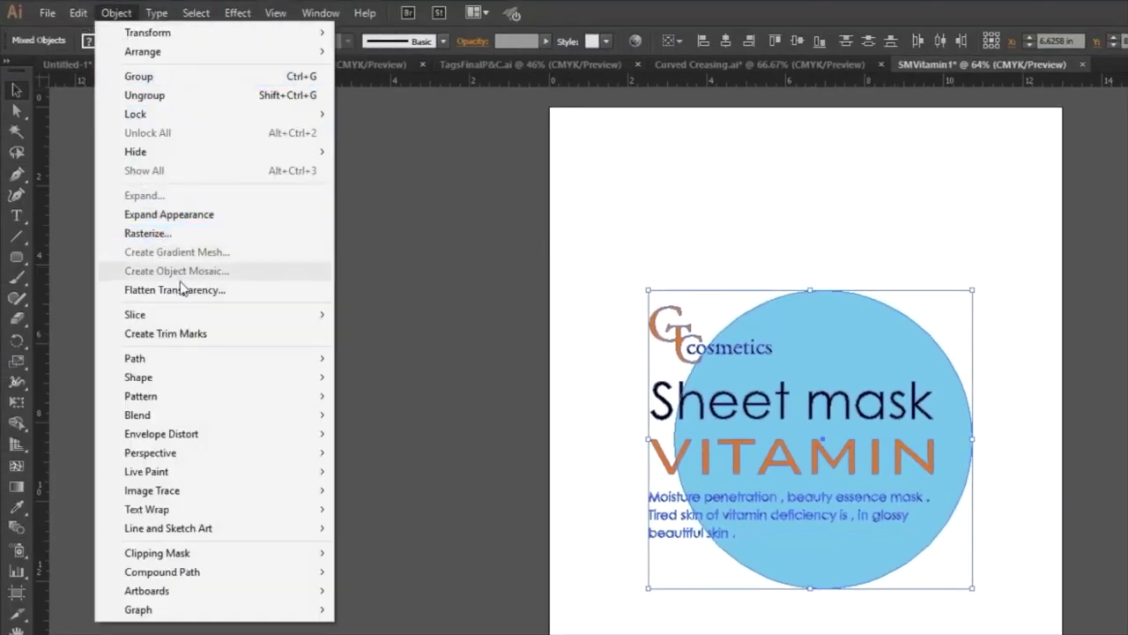
mouse_move(134, 358)
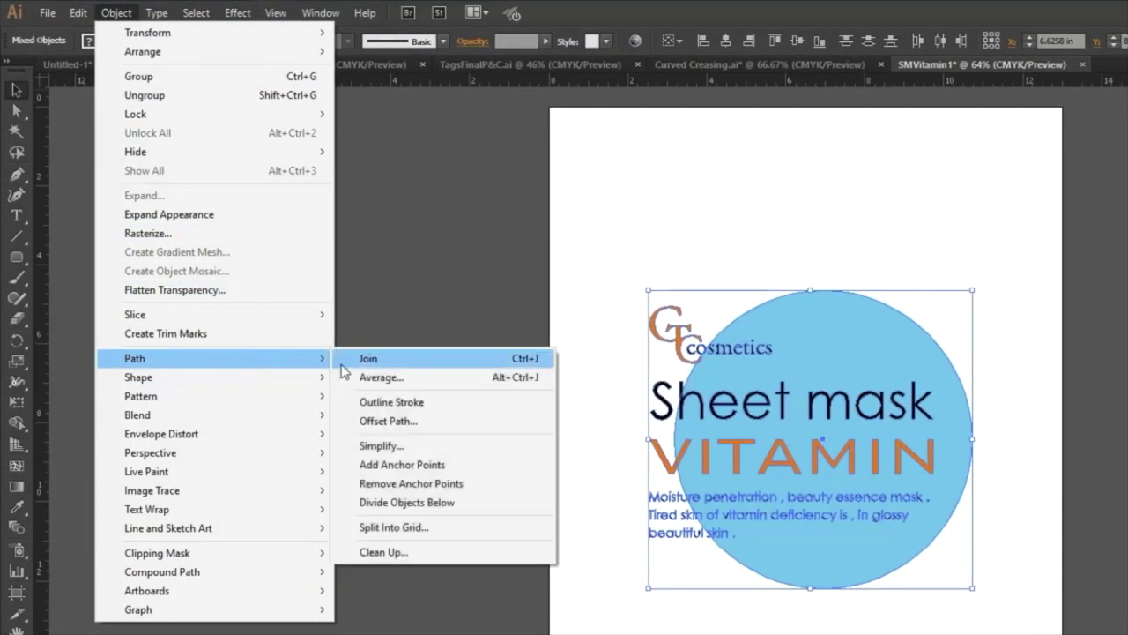
click(379, 421)
drag(794, 363, 397, 353)
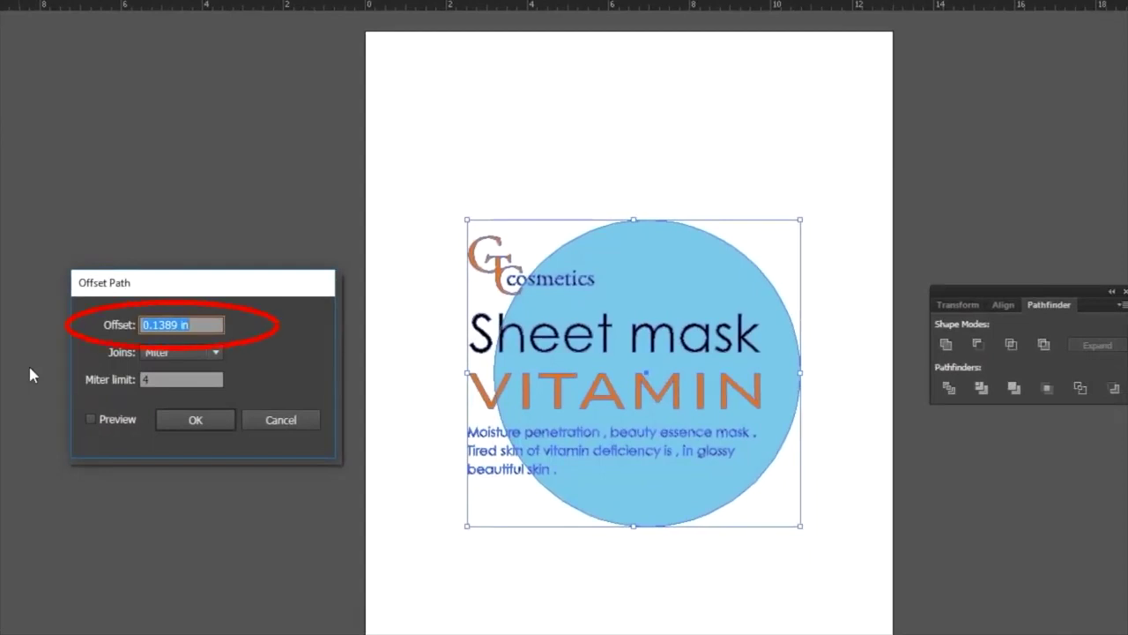
click(90, 419)
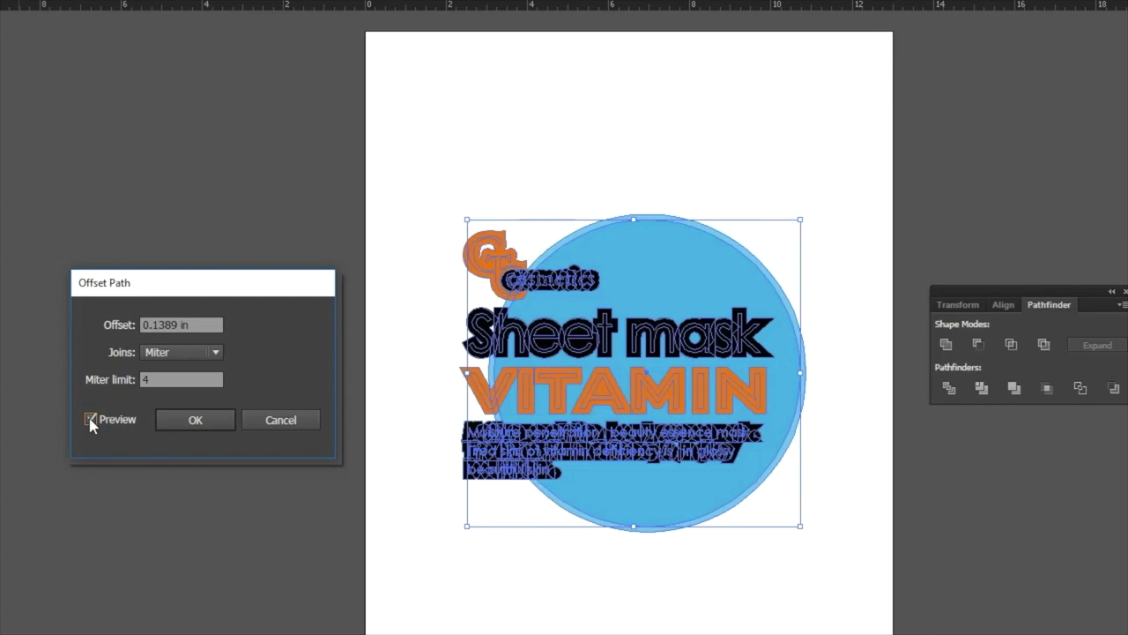
- Apply the offset, unite the shapes with Pathfinder, and swap fill to stroke for an outline
click(209, 416)
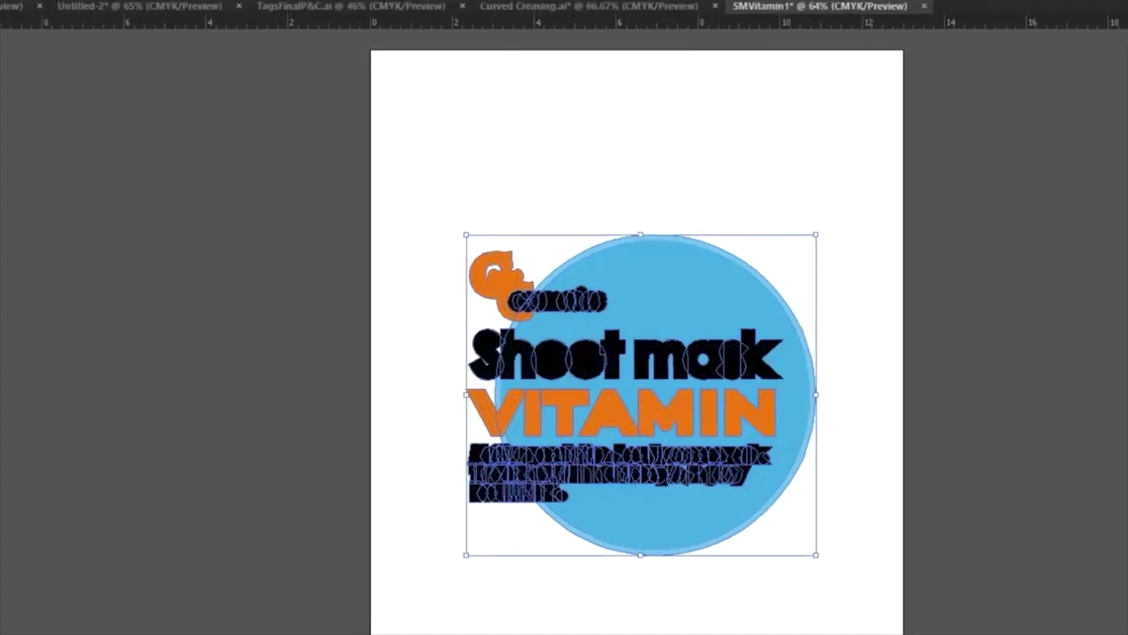
click(146, 15)
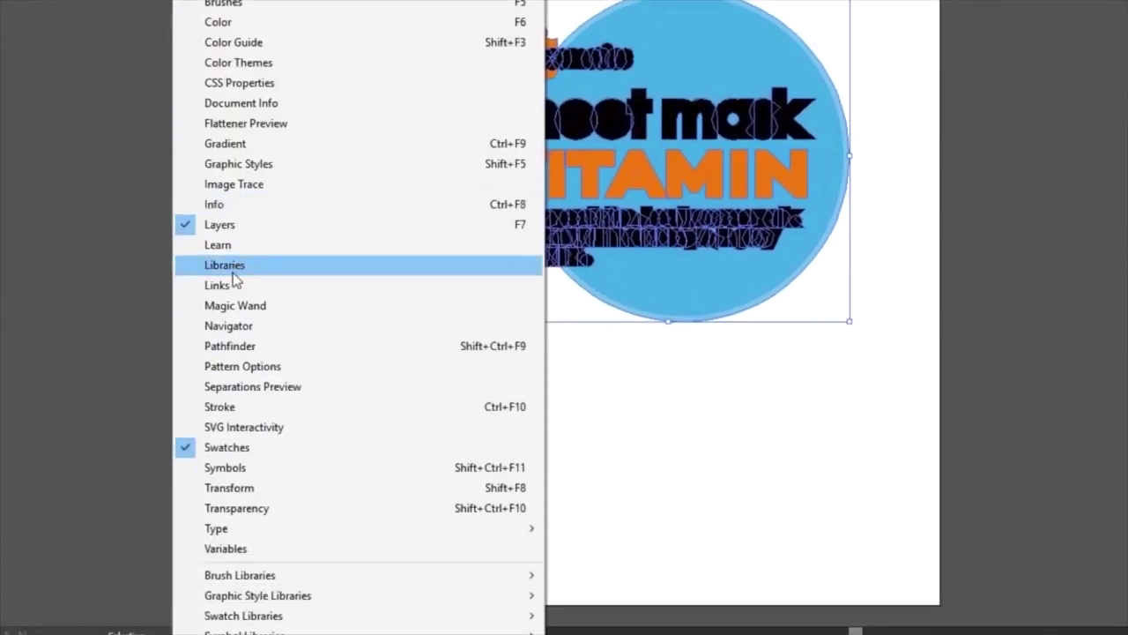
click(221, 347)
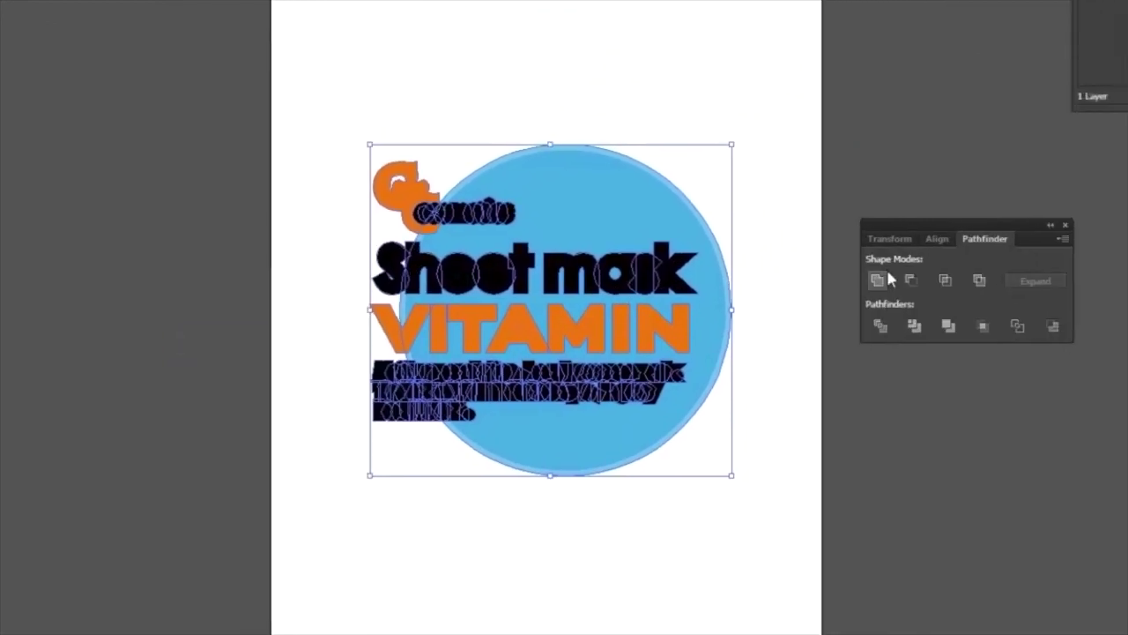
click(877, 281)
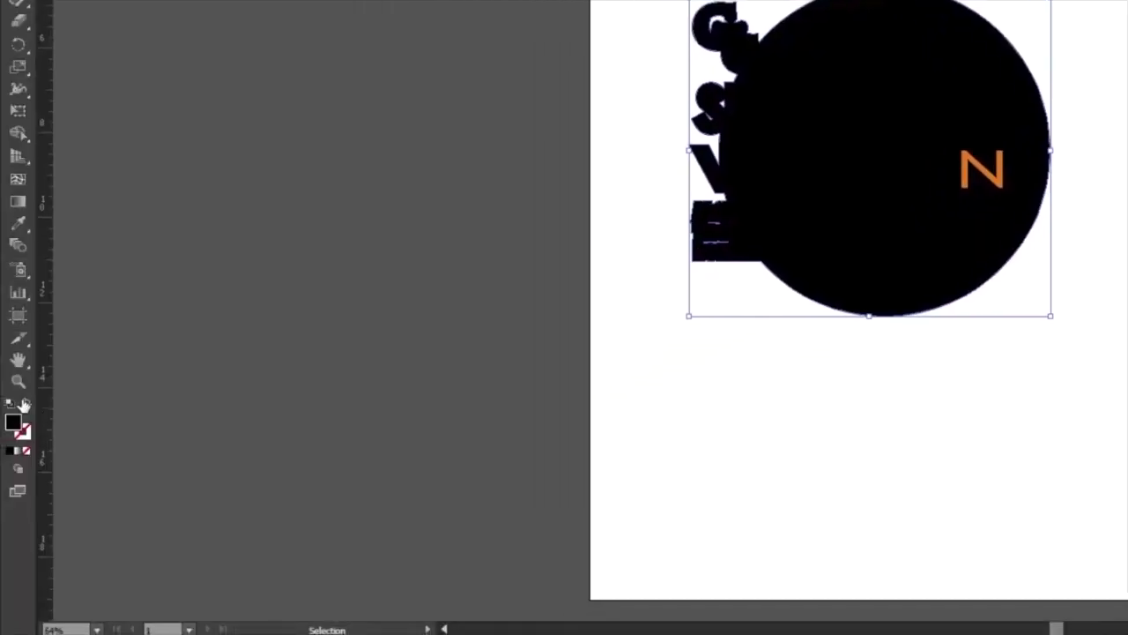
click(27, 402)
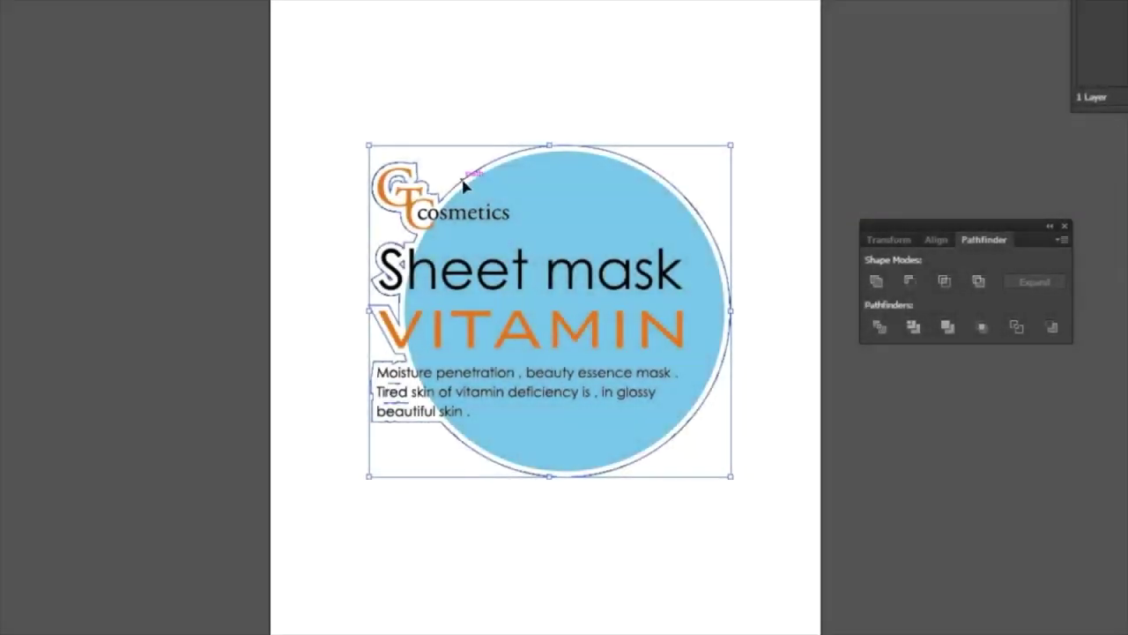
- Release the contour's compound path and delete the unneeded inner contour pieces
right_click(464, 183)
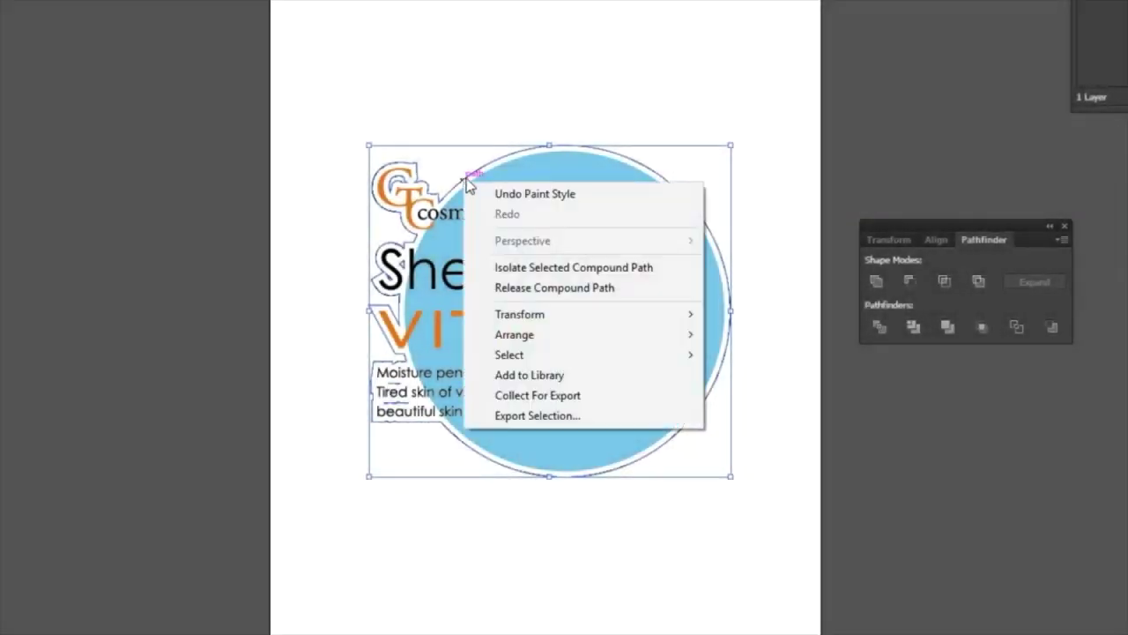
click(561, 298)
key(shift)
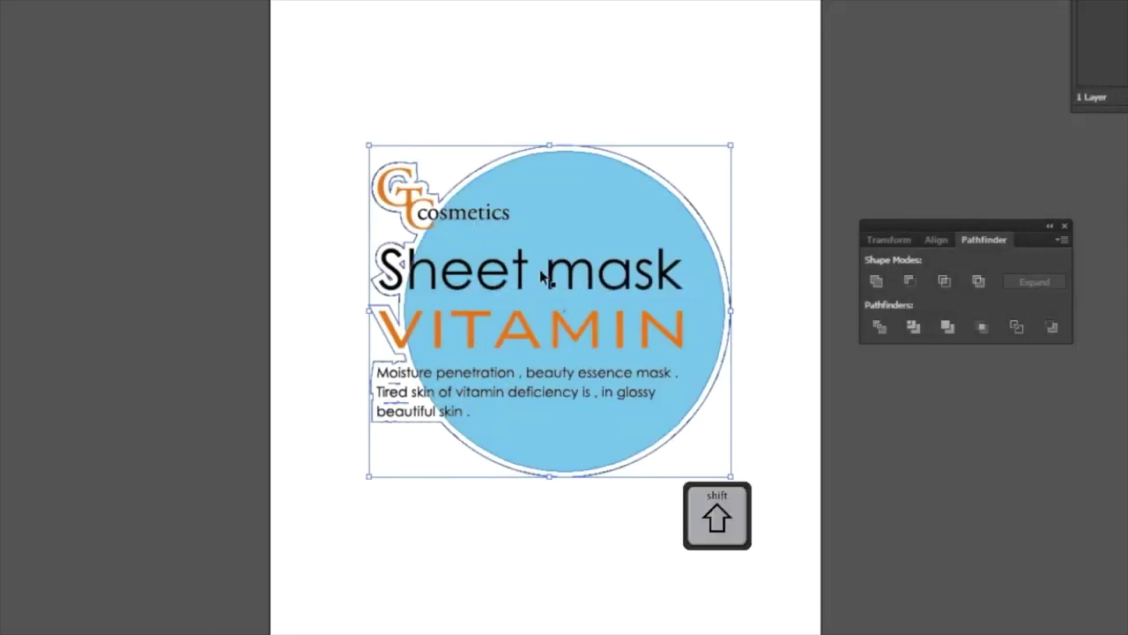
shift+click(478, 174)
key(BackSpace)
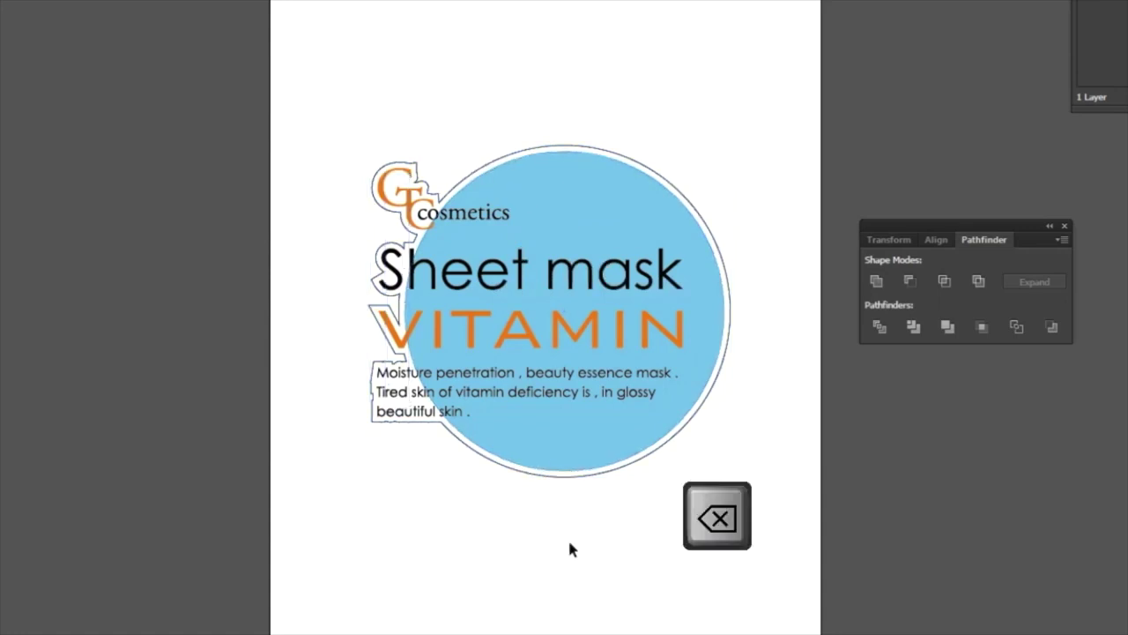
- Ungroup the artwork, leaving the outer contour as a separate path
click(596, 328)
right_click(596, 327)
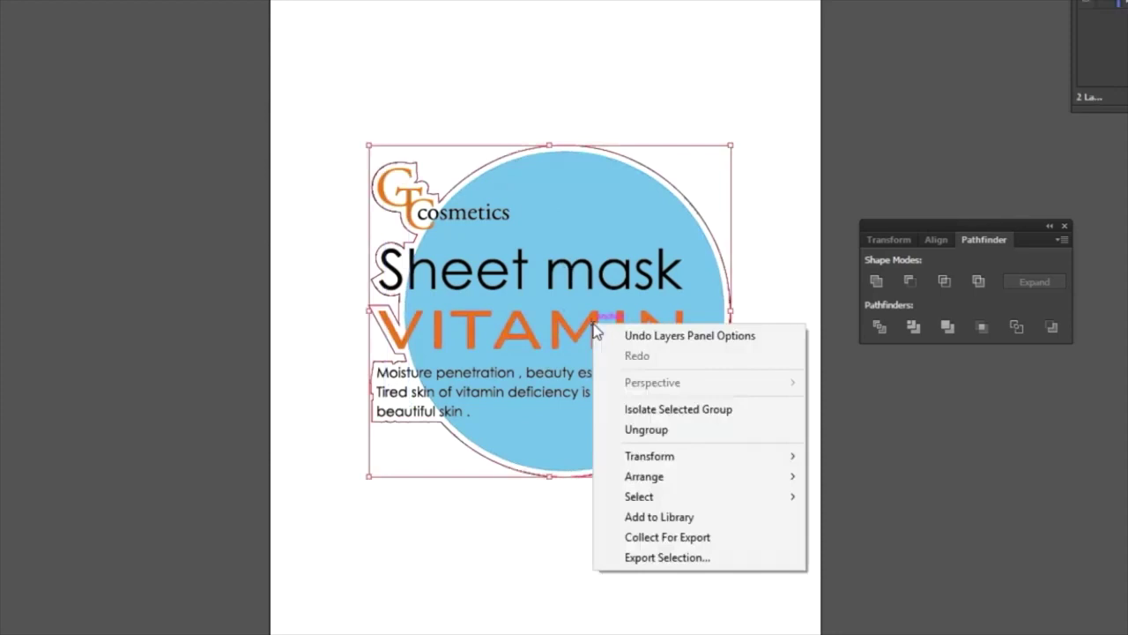
click(649, 436)
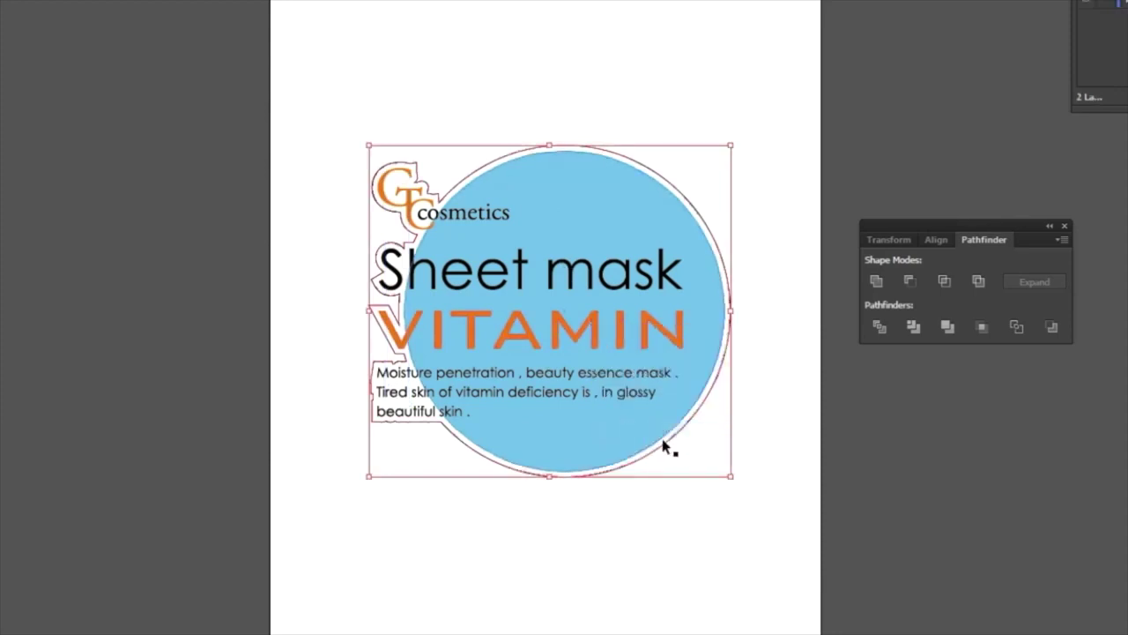
click(500, 495)
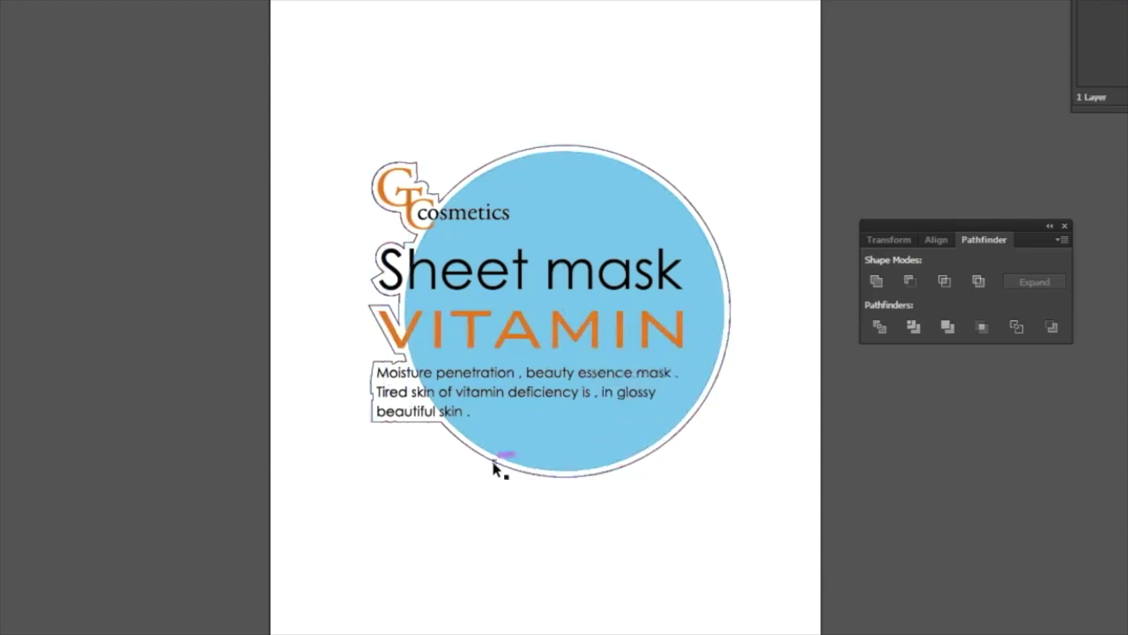
click(499, 465)
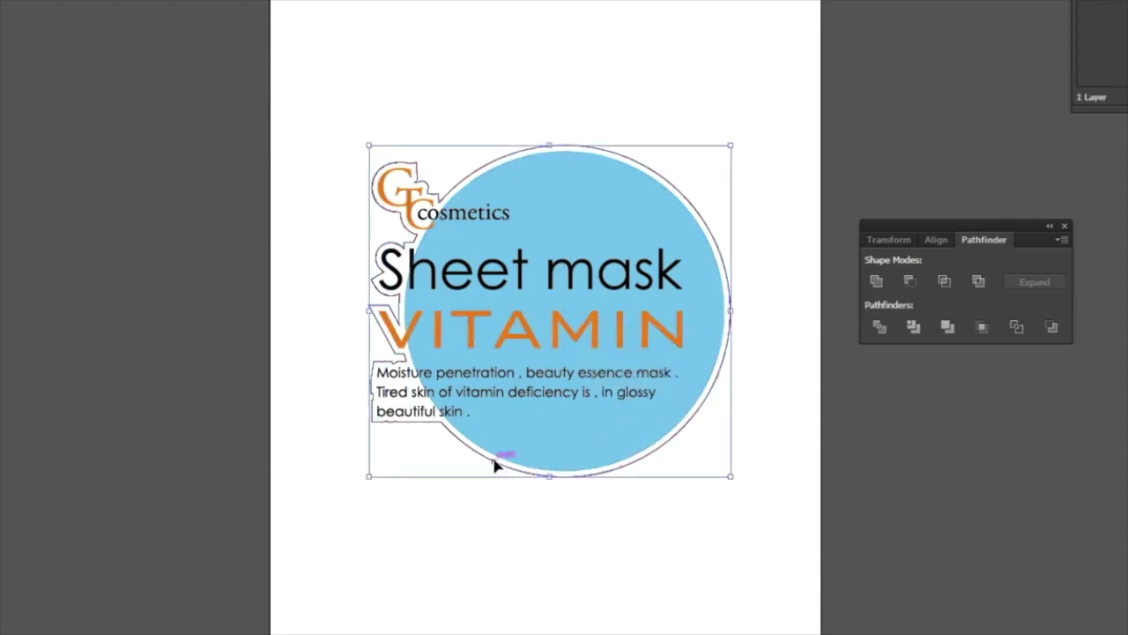
click(526, 508)
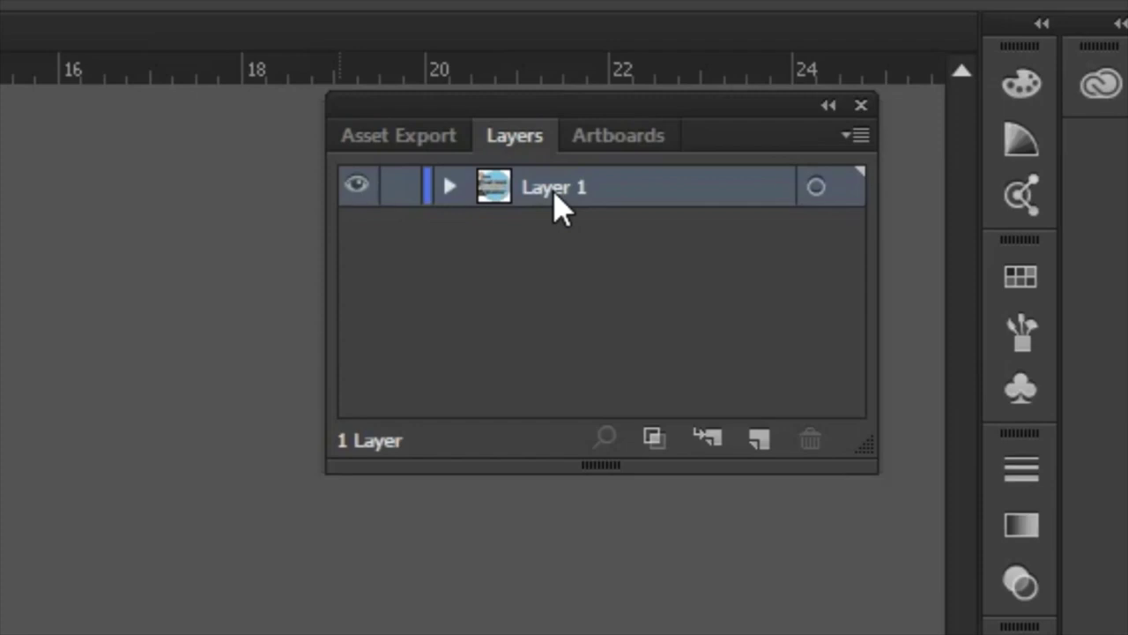
- Rename the artwork layer to 'Print'
double_click(555, 196)
text(Print)
key(Return)
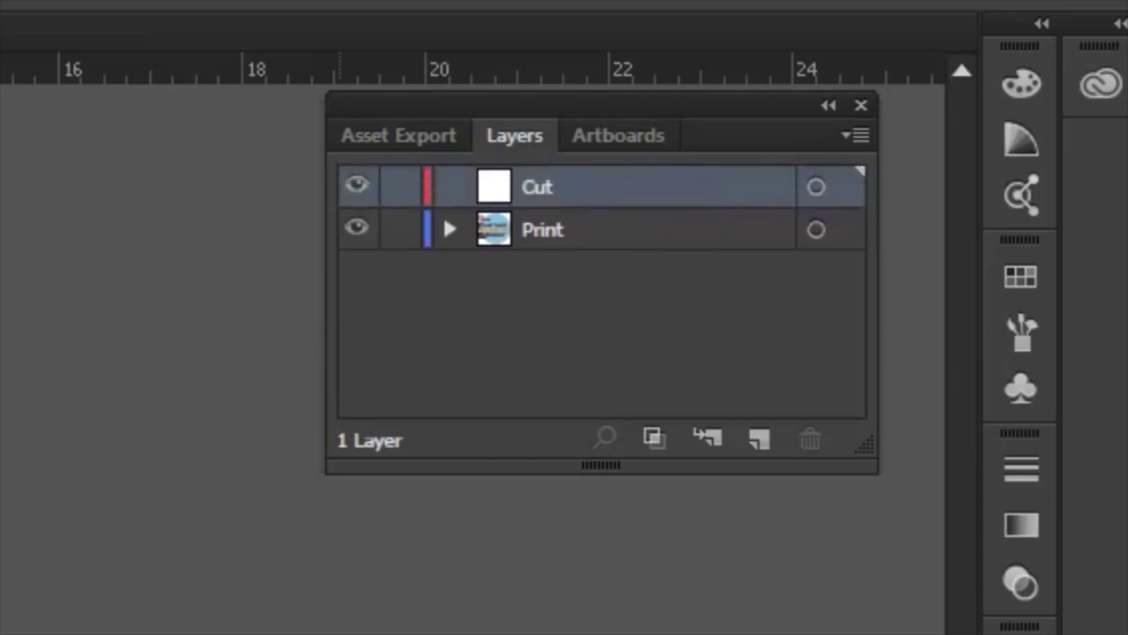
double_click(552, 185)
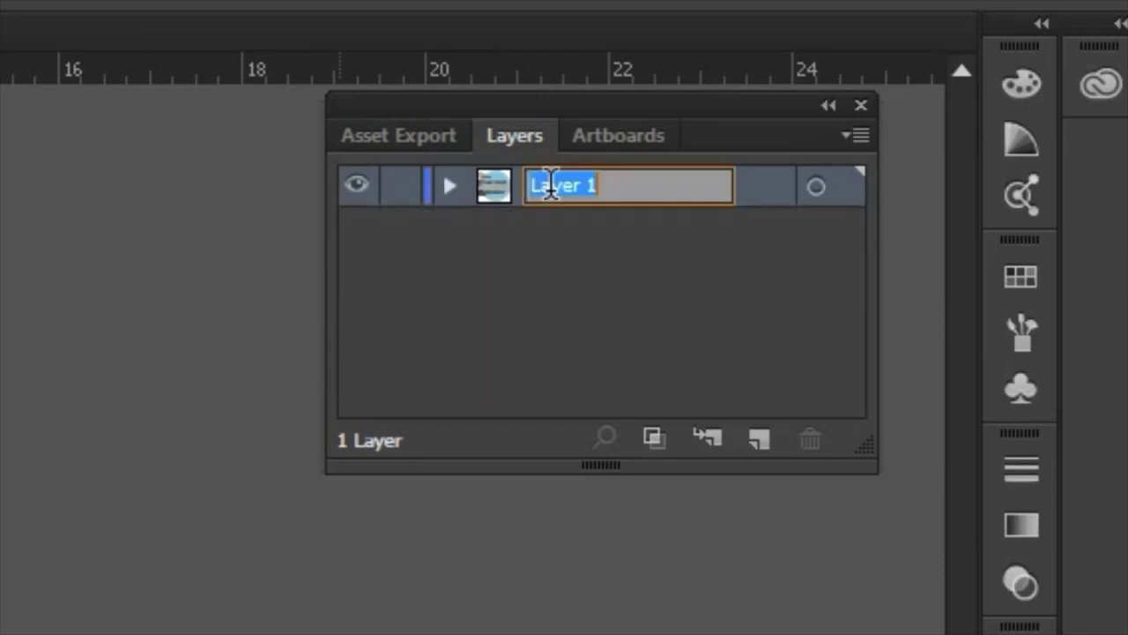
text(Pri)
text(nt)
key(Return)
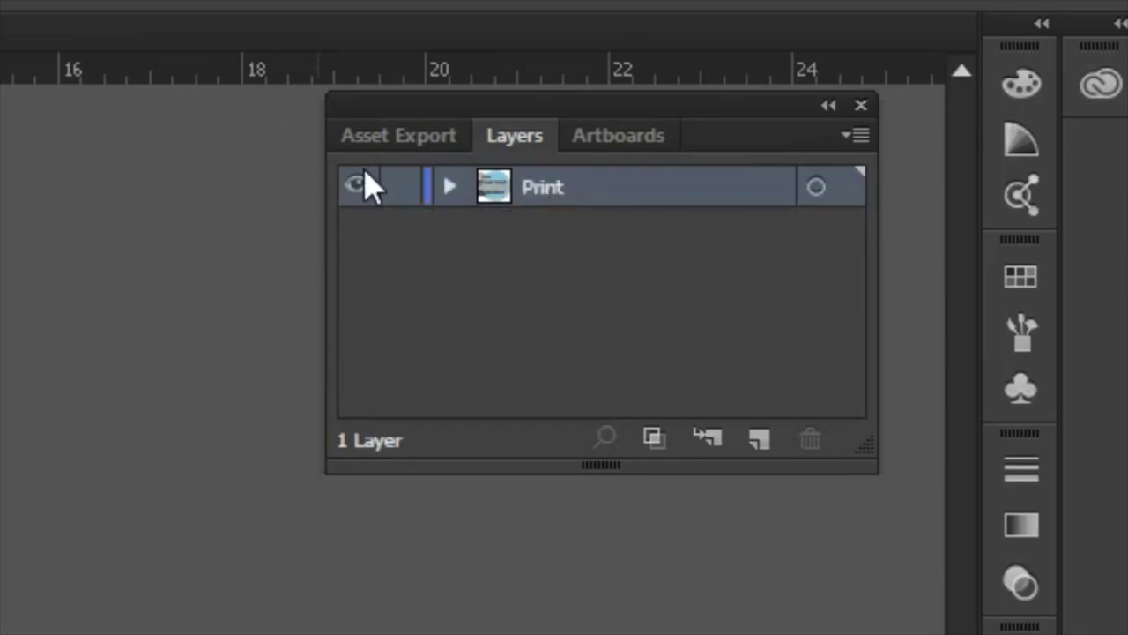
- Add a new layer above Print named 'Cut'
click(758, 441)
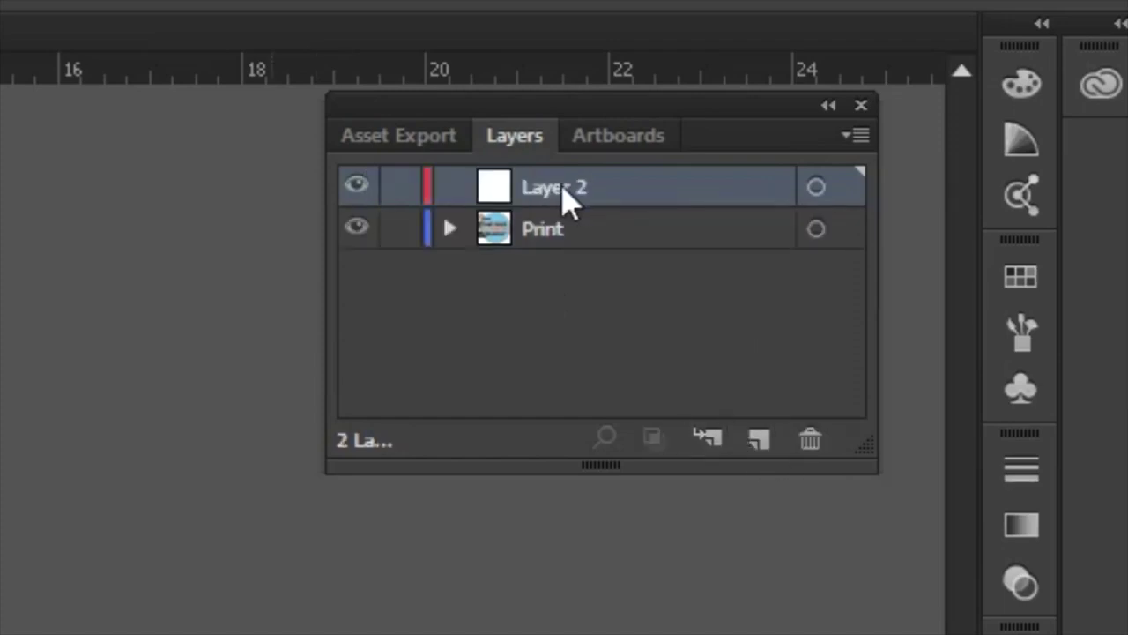
double_click(562, 186)
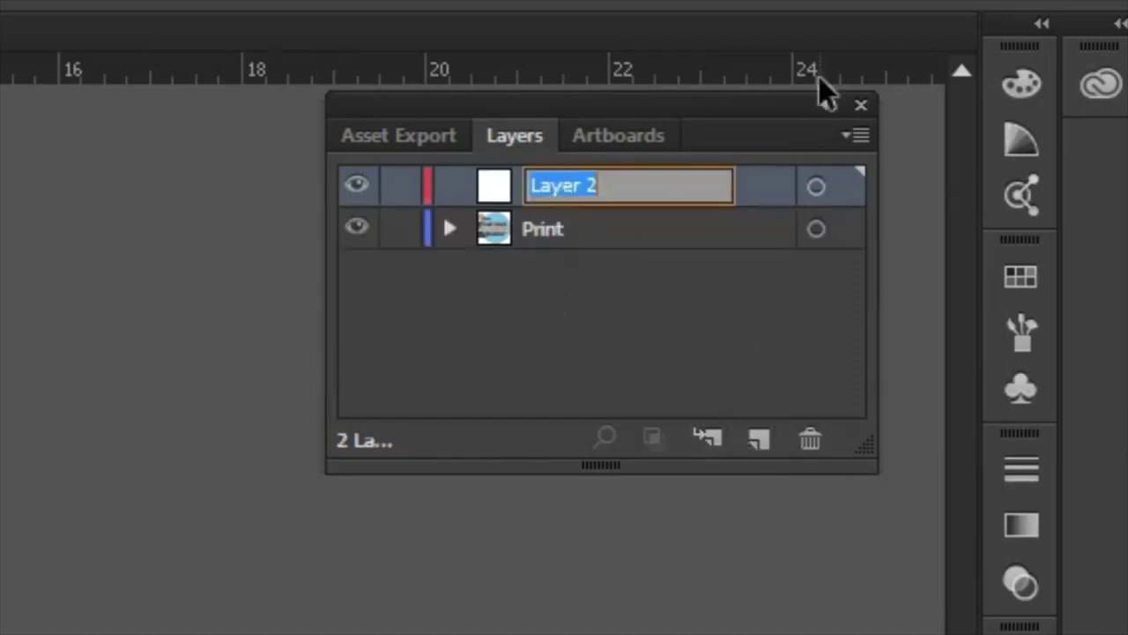
text(Cut)
key(Return)
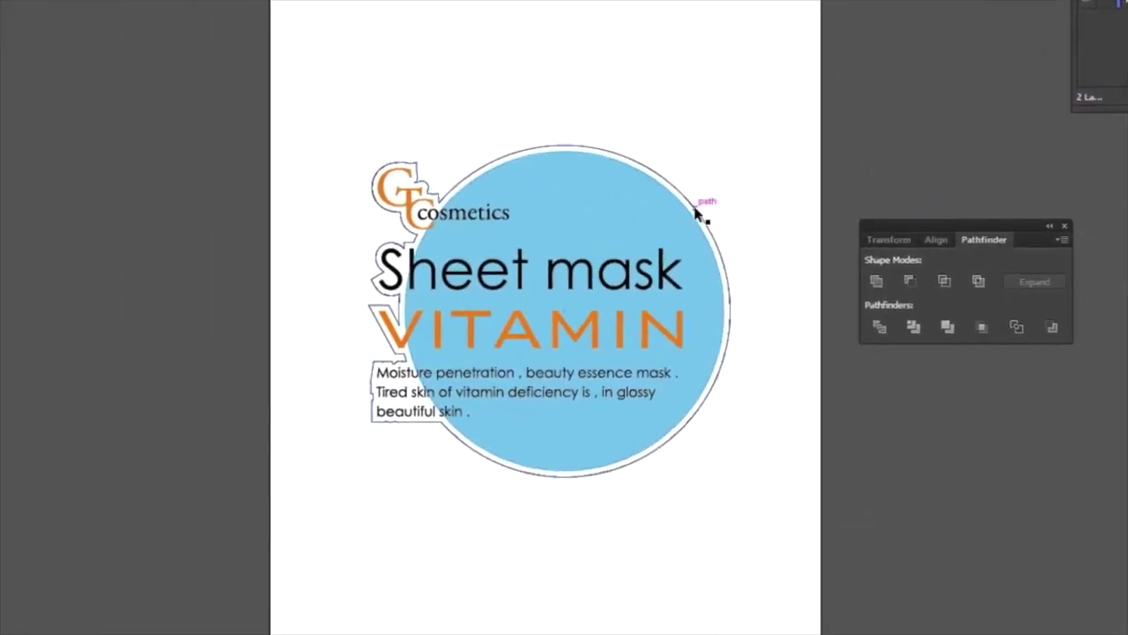
- Drag the outline's selection from Print to Cut, then toggle Print's visibility to verify
click(653, 229)
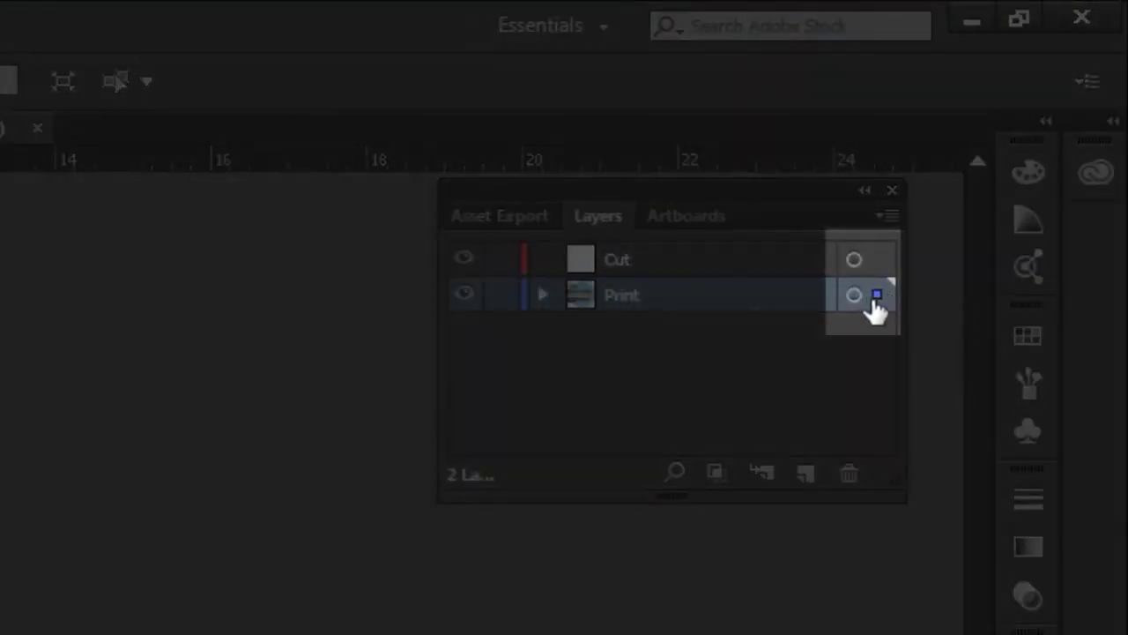
drag(876, 296, 878, 261)
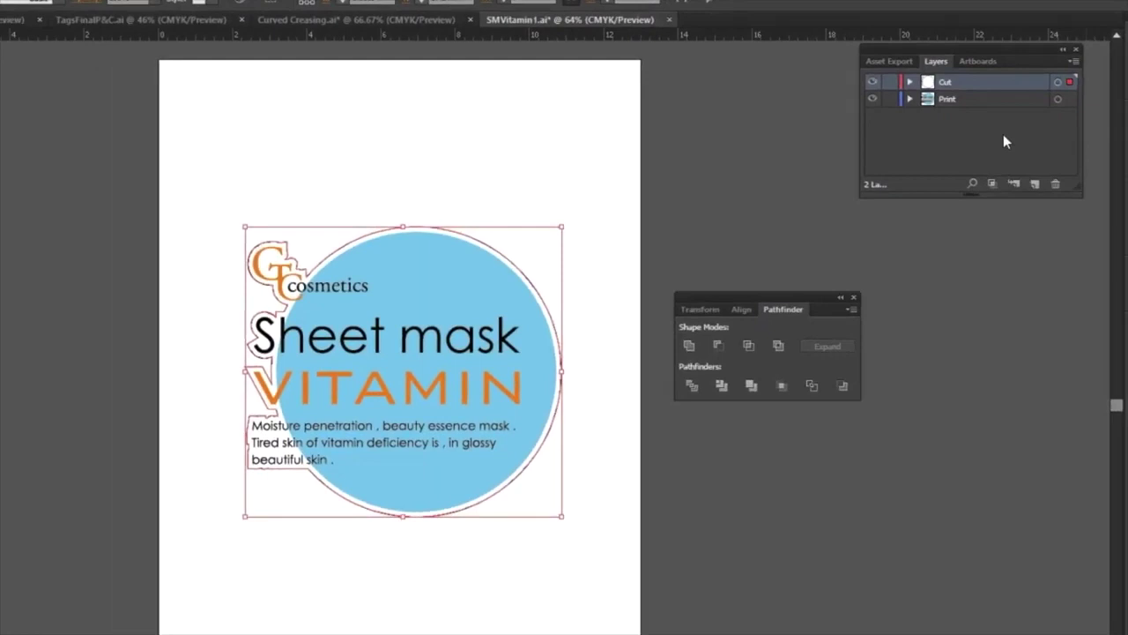
click(632, 213)
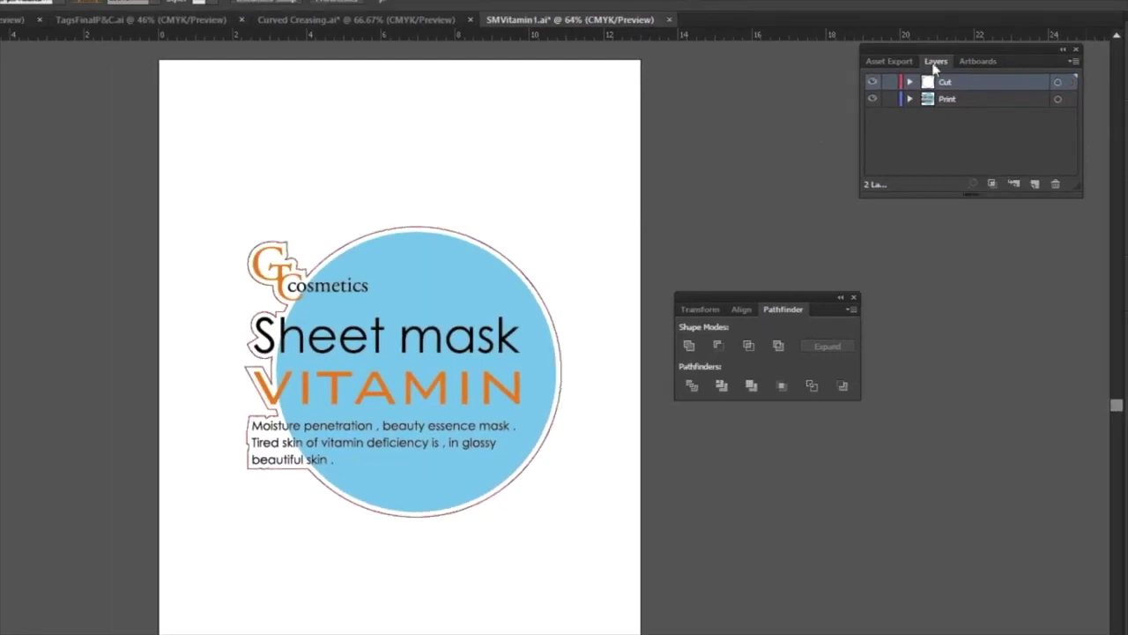
click(874, 99)
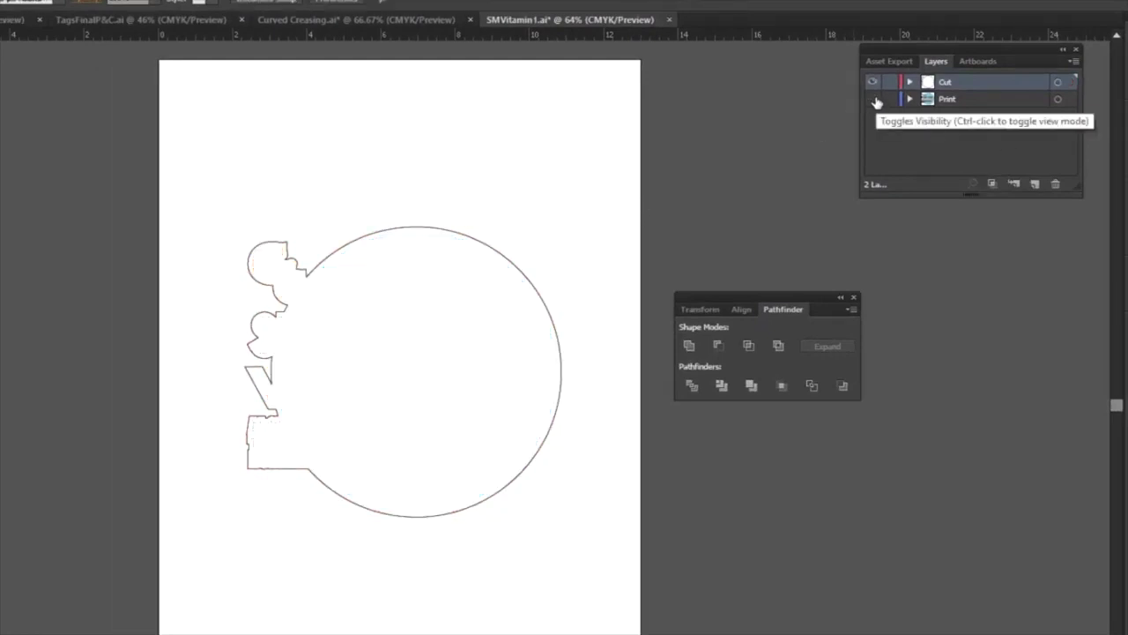
click(873, 100)
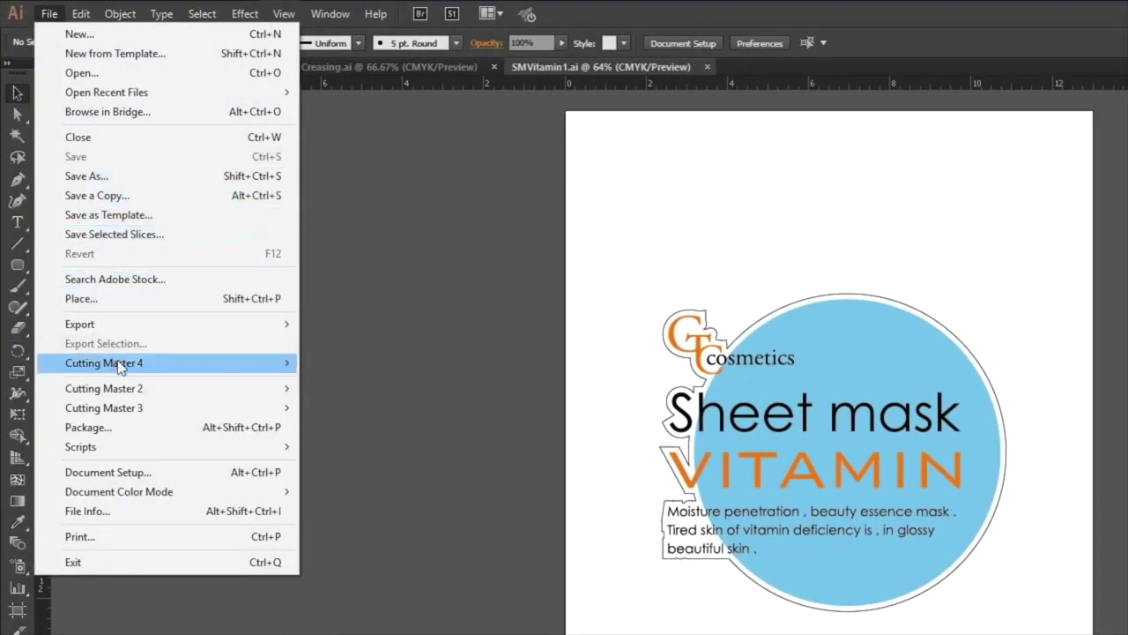
mouse_move(98, 360)
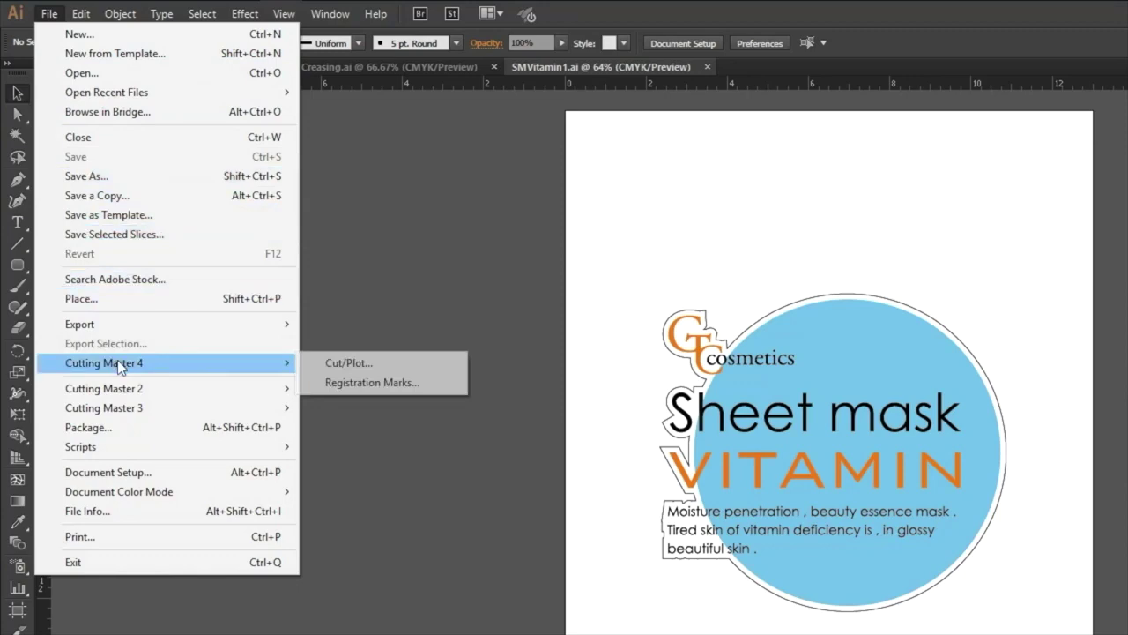
- Choose Registration Marks from the File > Cutting Master 4 menu
click(327, 385)
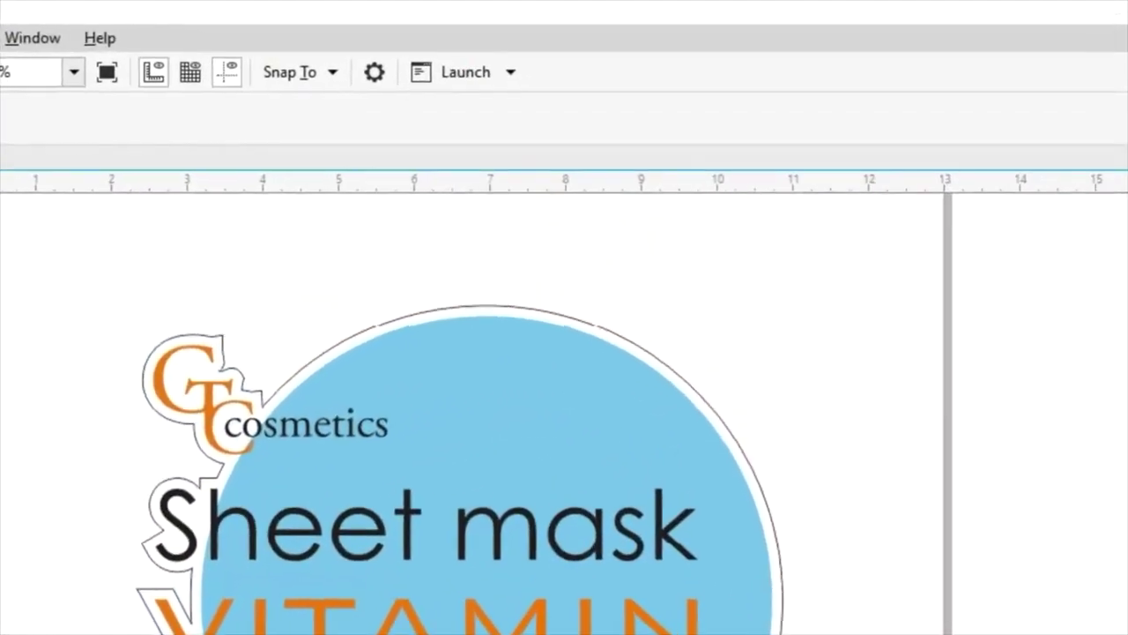
- Launch Registration Marks (CM4) from CorelDRAW's toolbar Launch dropdown
click(510, 71)
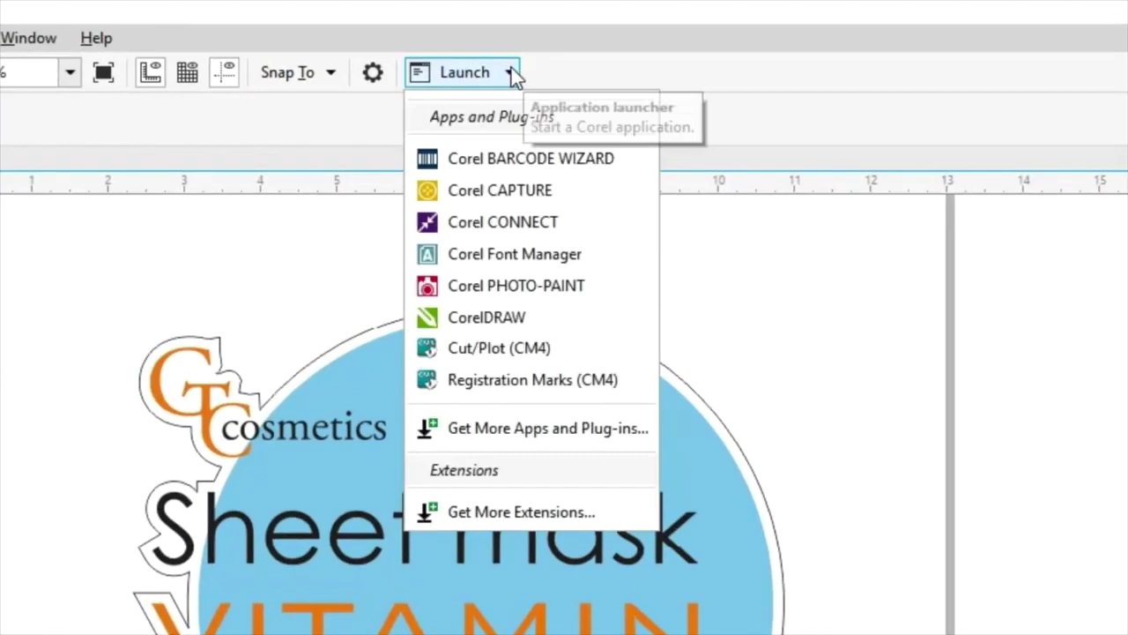
click(491, 381)
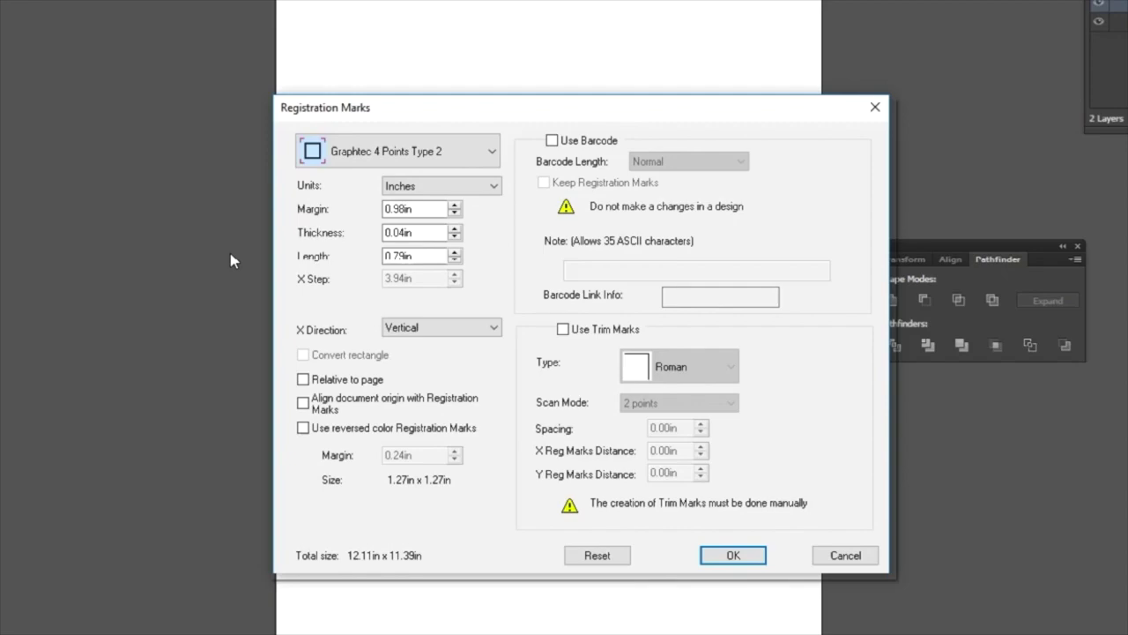
- Expand the mark type list showing Graphtec 4-point, 3-point and 2-point options
click(491, 151)
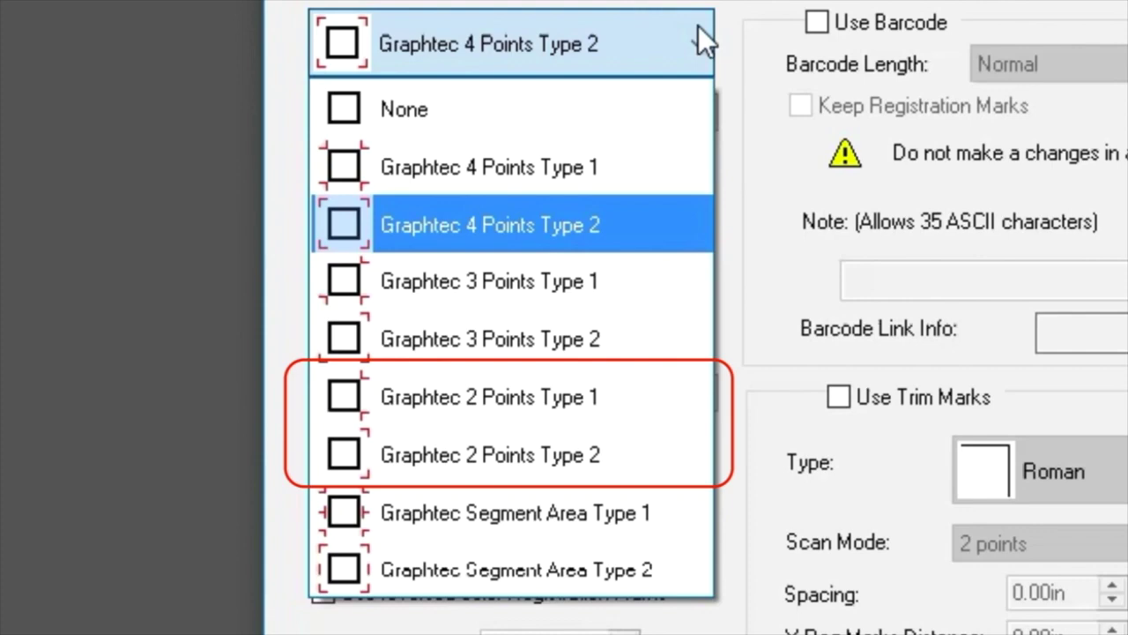
- Leave Graphtec 4 Points Type 2 as the mark type and keep Inches as units
click(698, 27)
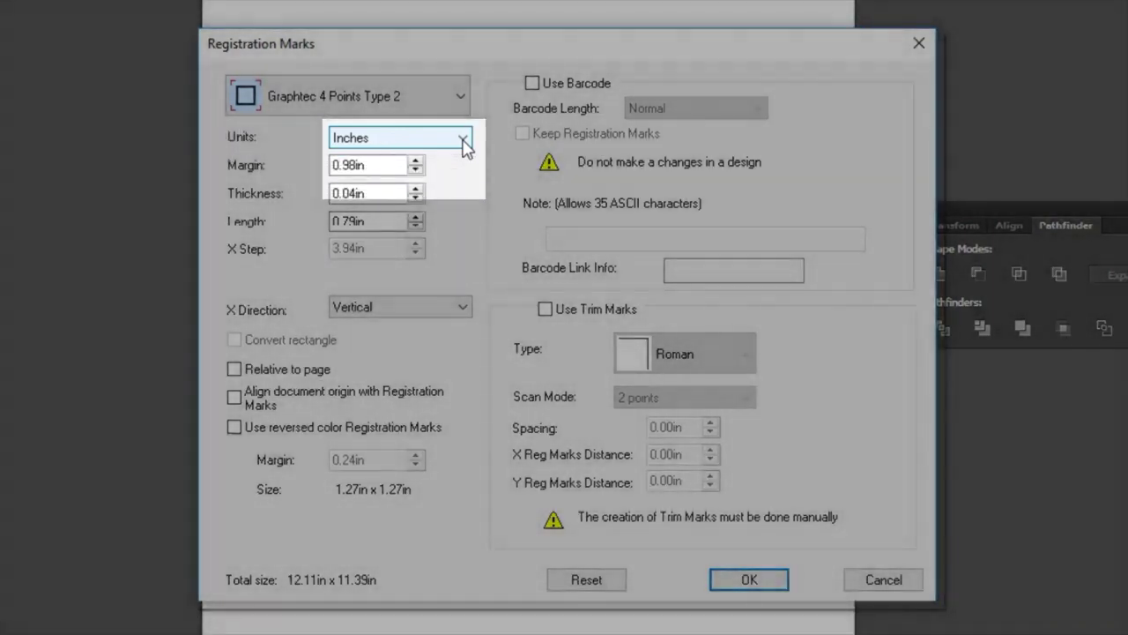
click(463, 141)
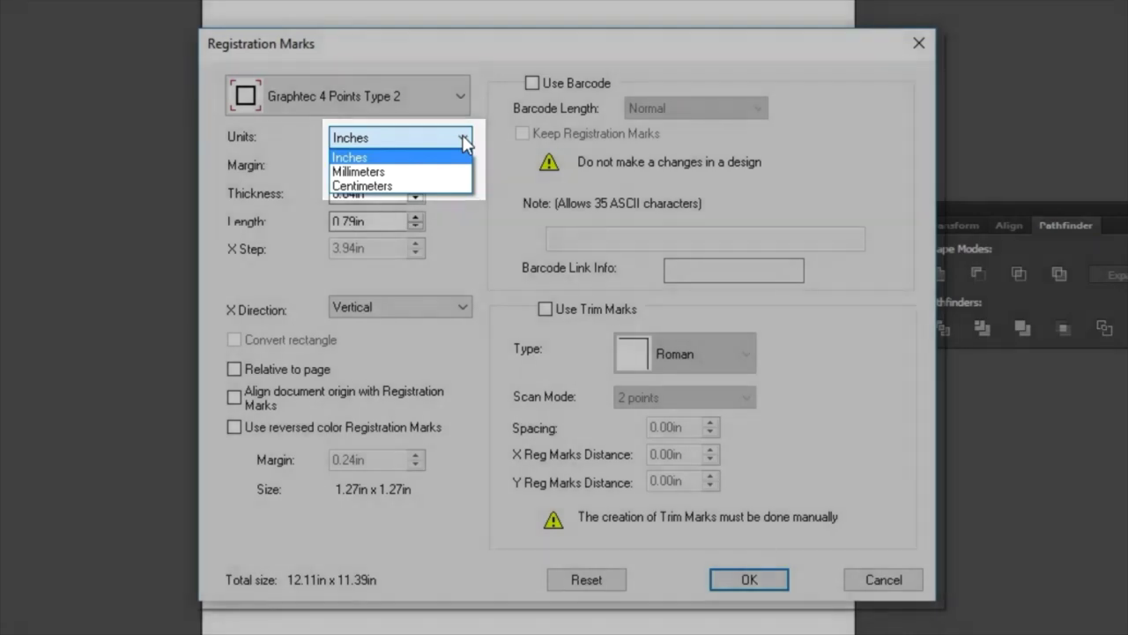
click(463, 141)
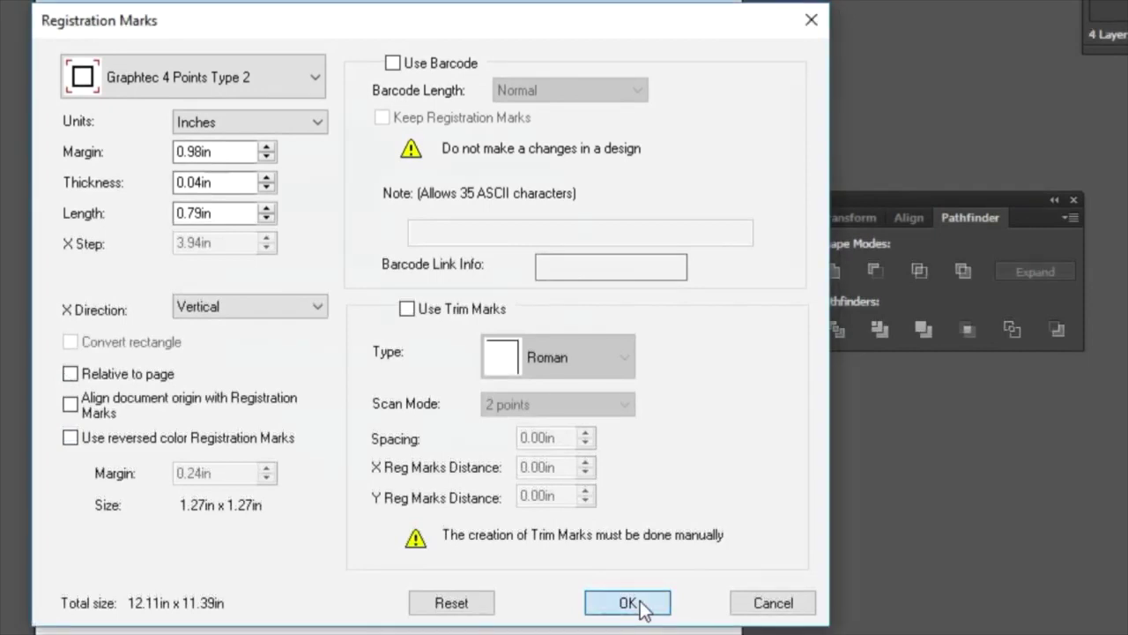
- Apply then undo the registration marks, and draw a ~9.42 × 9.29 in rectangle around the design
click(641, 603)
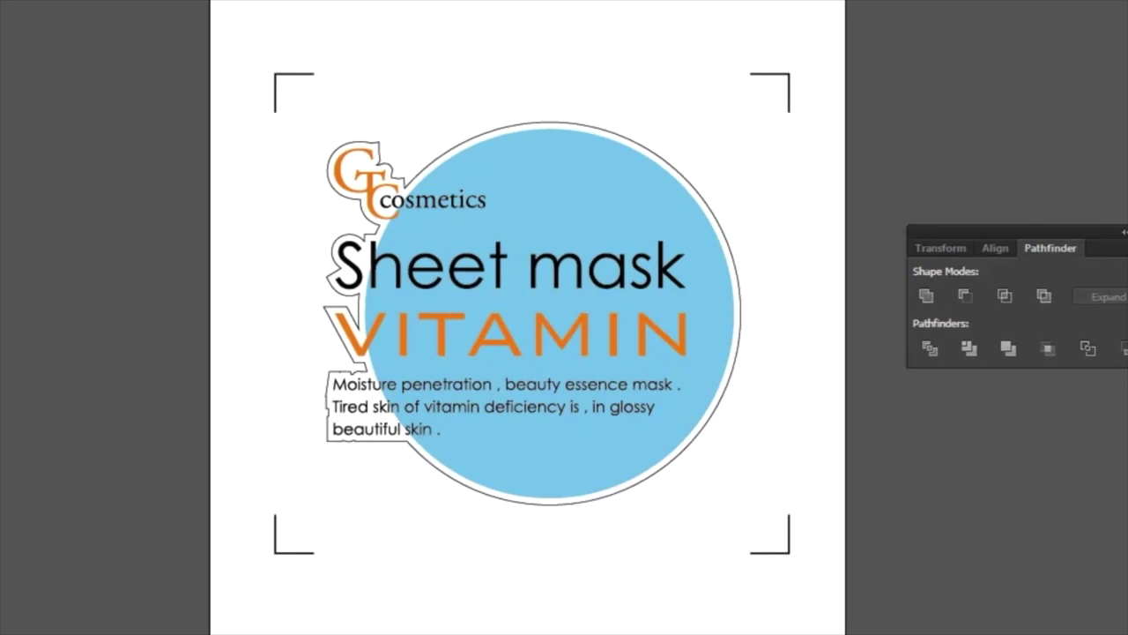
key(ctrl+z)
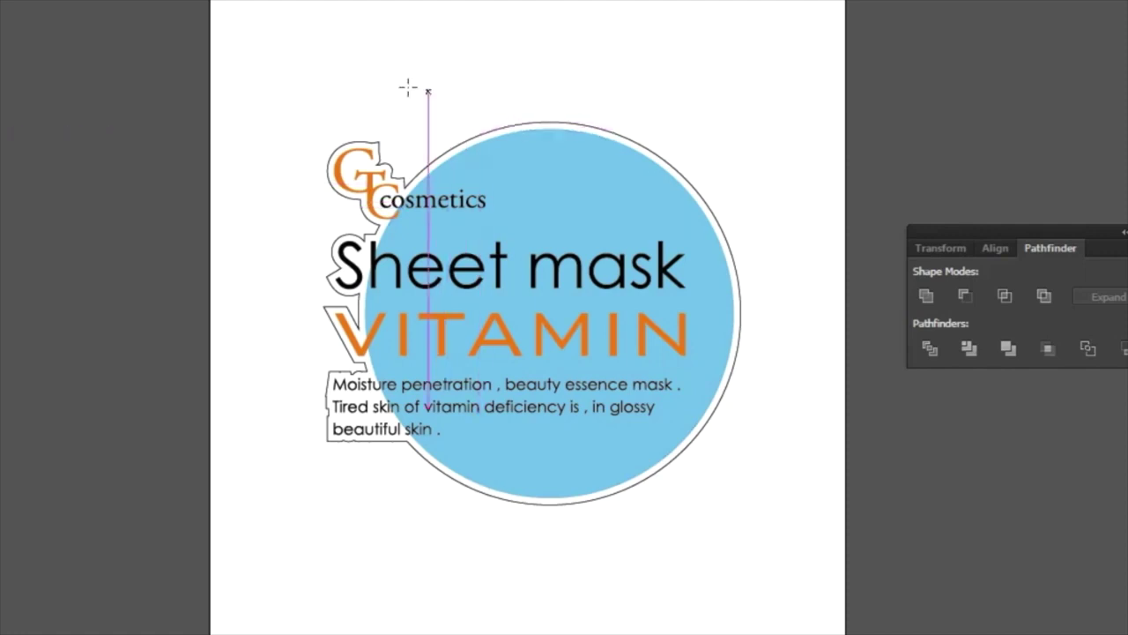
drag(309, 95, 773, 554)
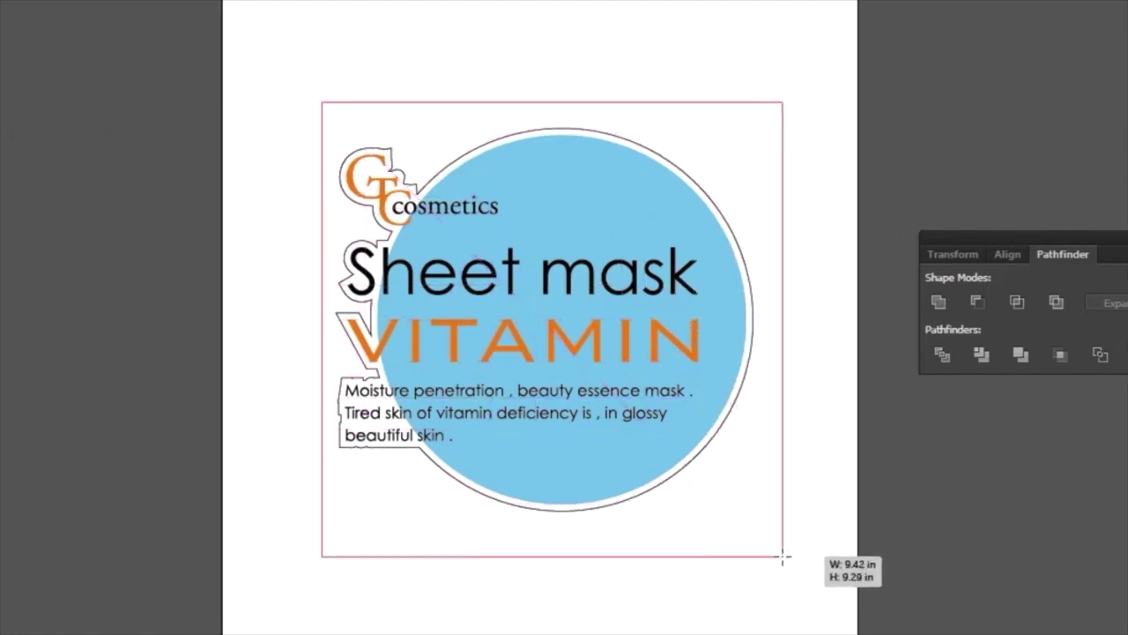
click(58, 12)
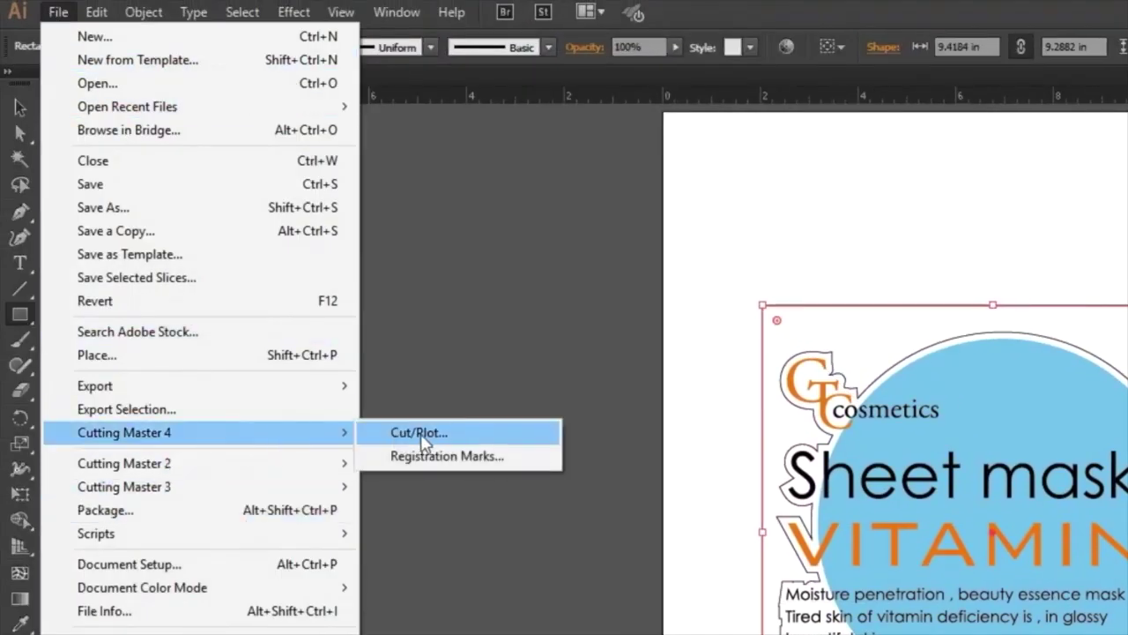
- Turn the drawn rectangle into Graphtec 4 Points Type 2 marks, 0.04in thick, 0.79in long, vertical
click(430, 455)
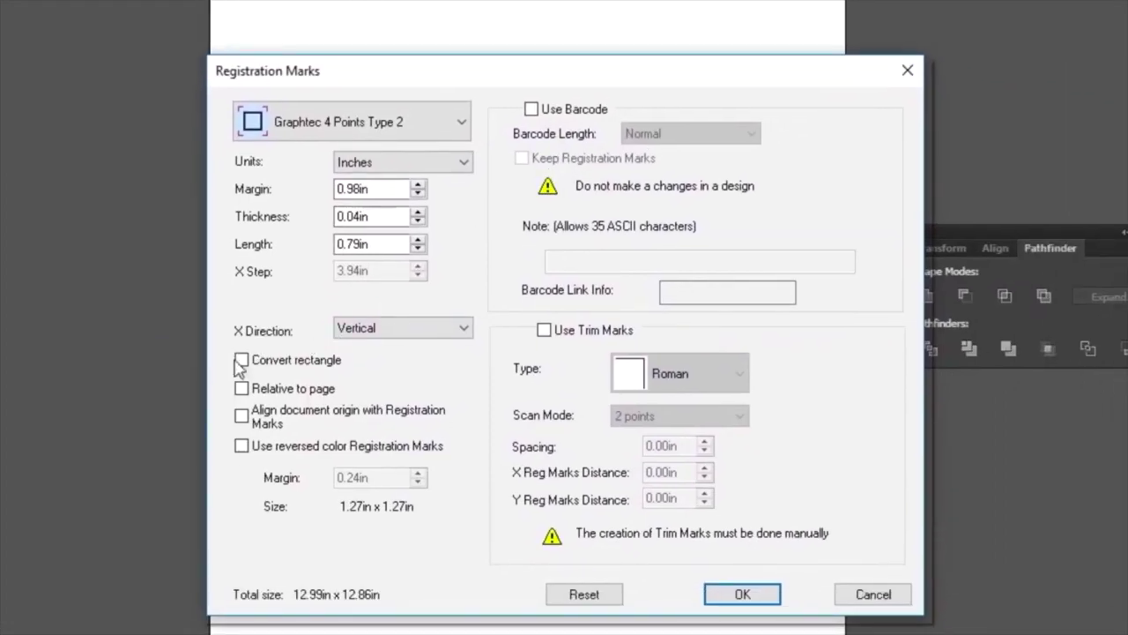
click(240, 361)
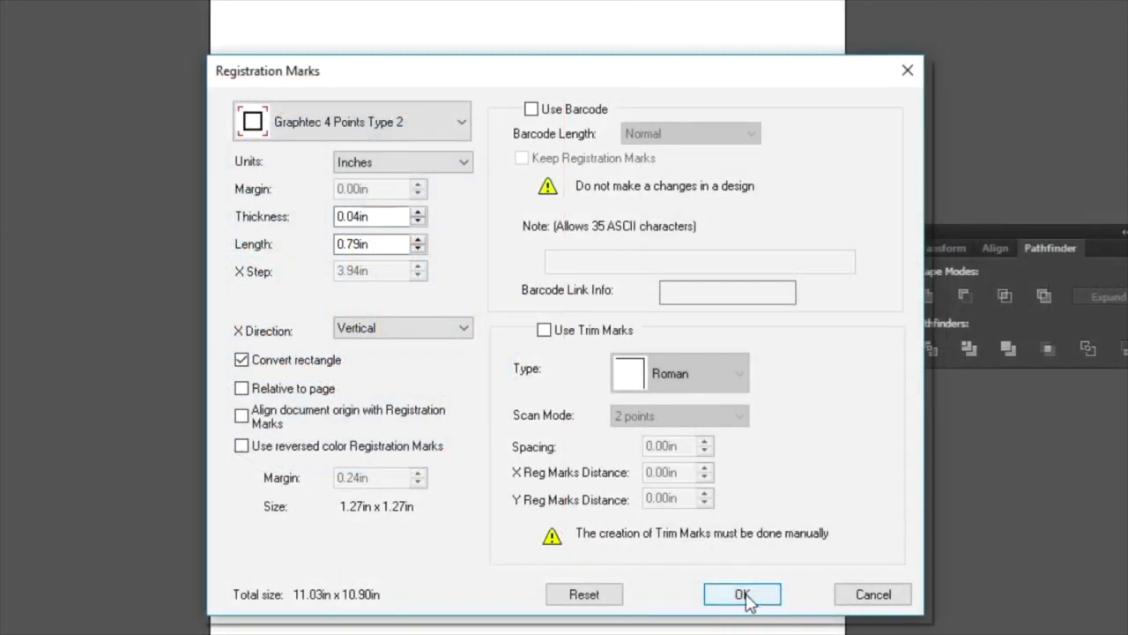
- Generate the corner registration marks, adding locked regmark and info layers above Cut and Print
click(744, 595)
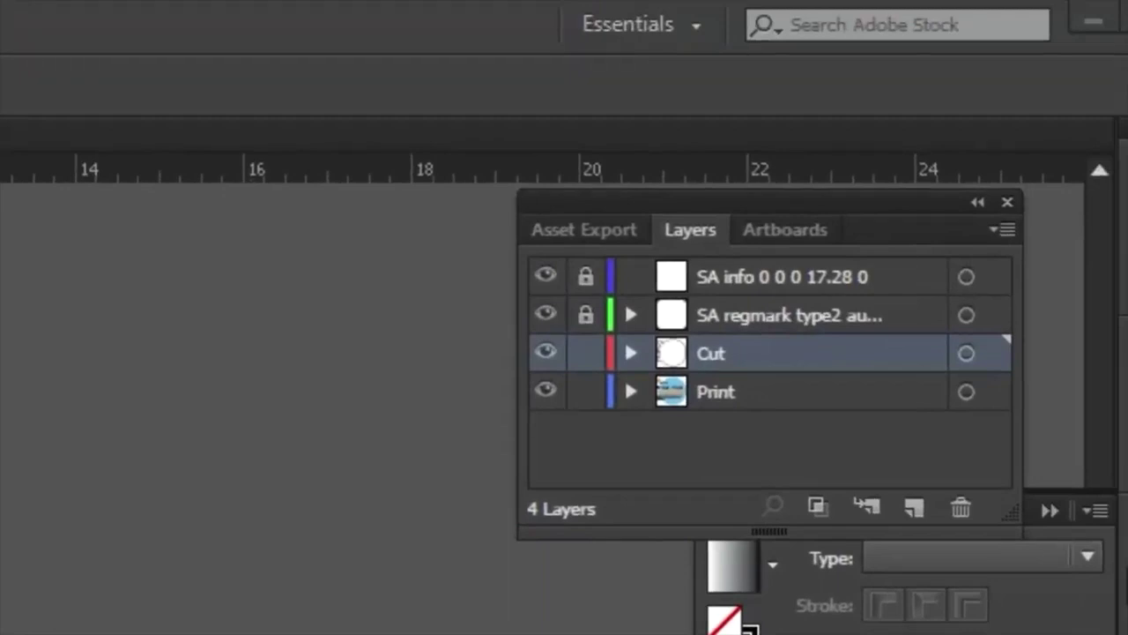
click(547, 354)
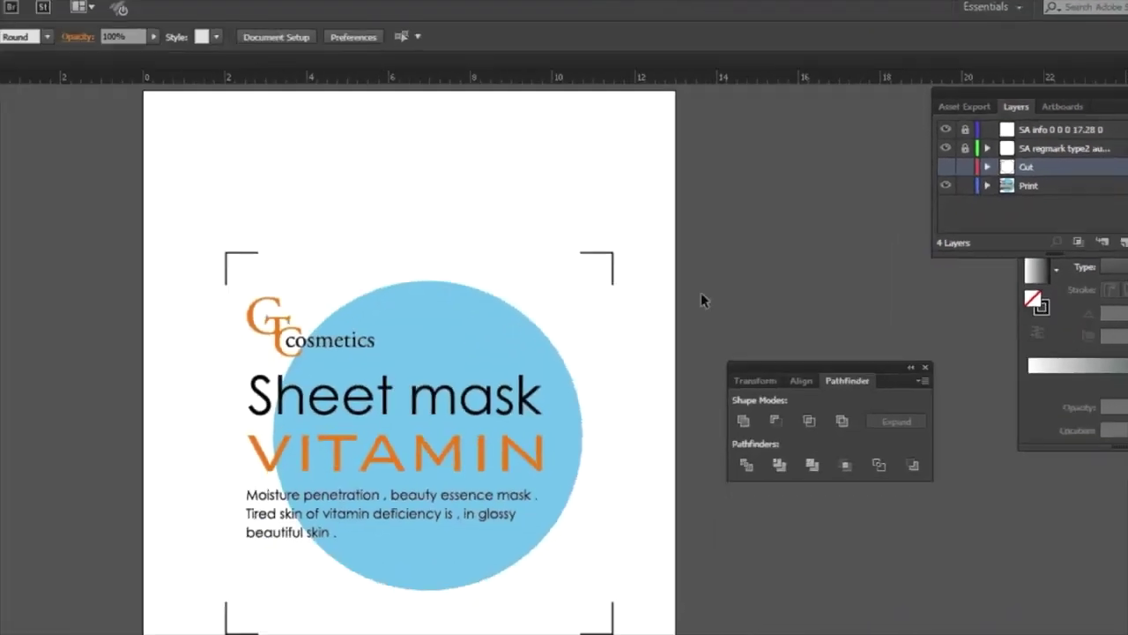
click(26, 3)
click(126, 411)
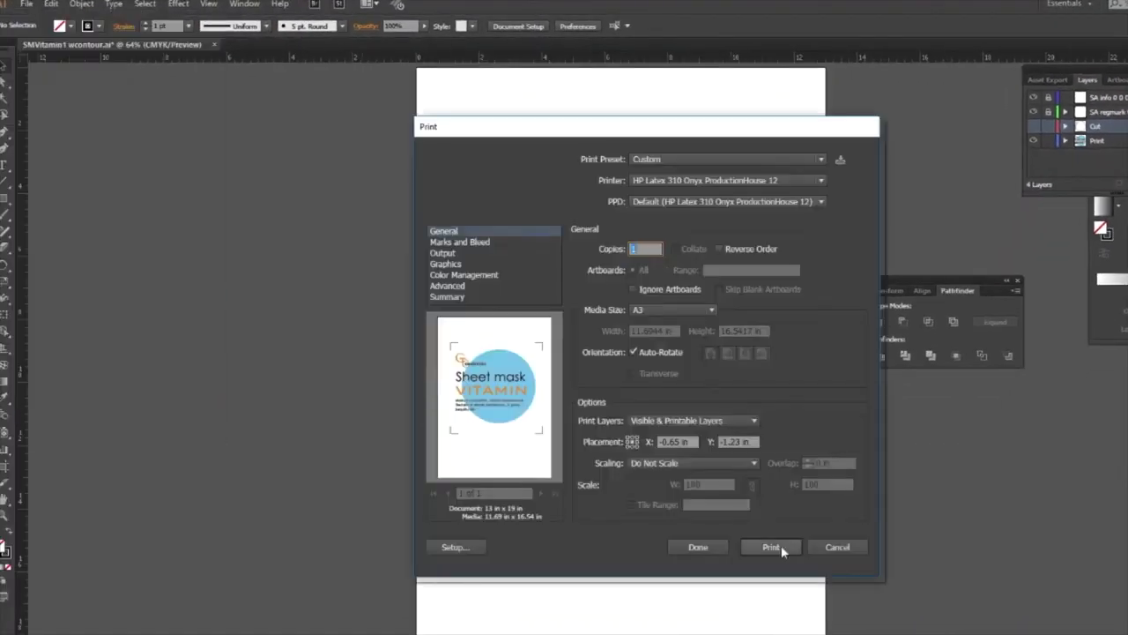
click(781, 547)
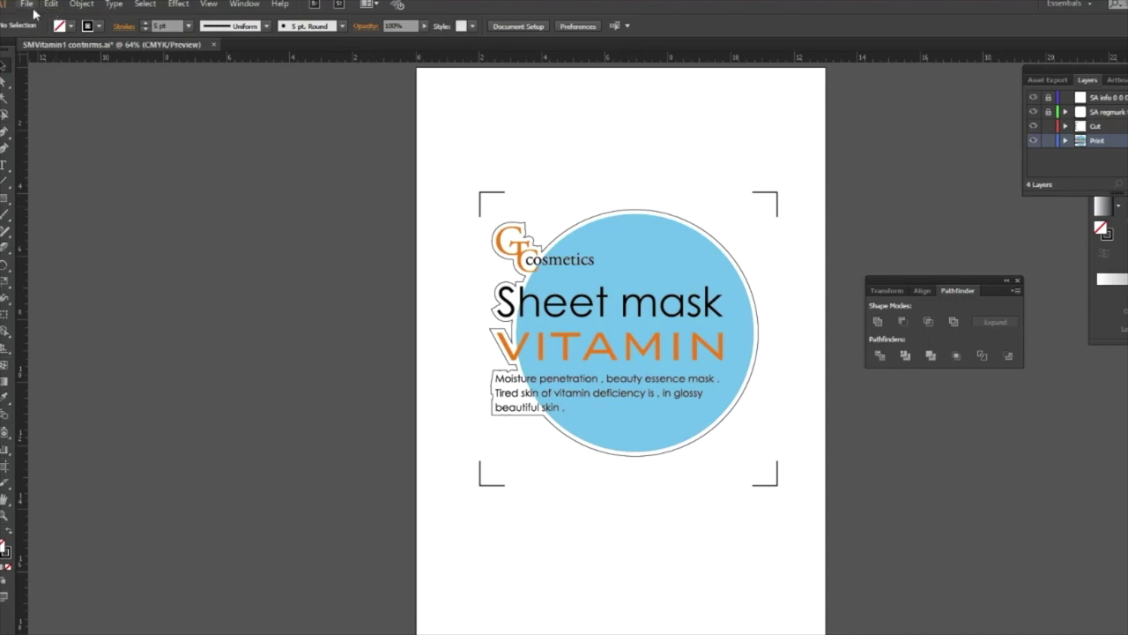
- Open the Cut/Plot job previewing the 9.34 × 9.47 in decal on the FCX2000-60
click(26, 4)
mouse_move(69, 274)
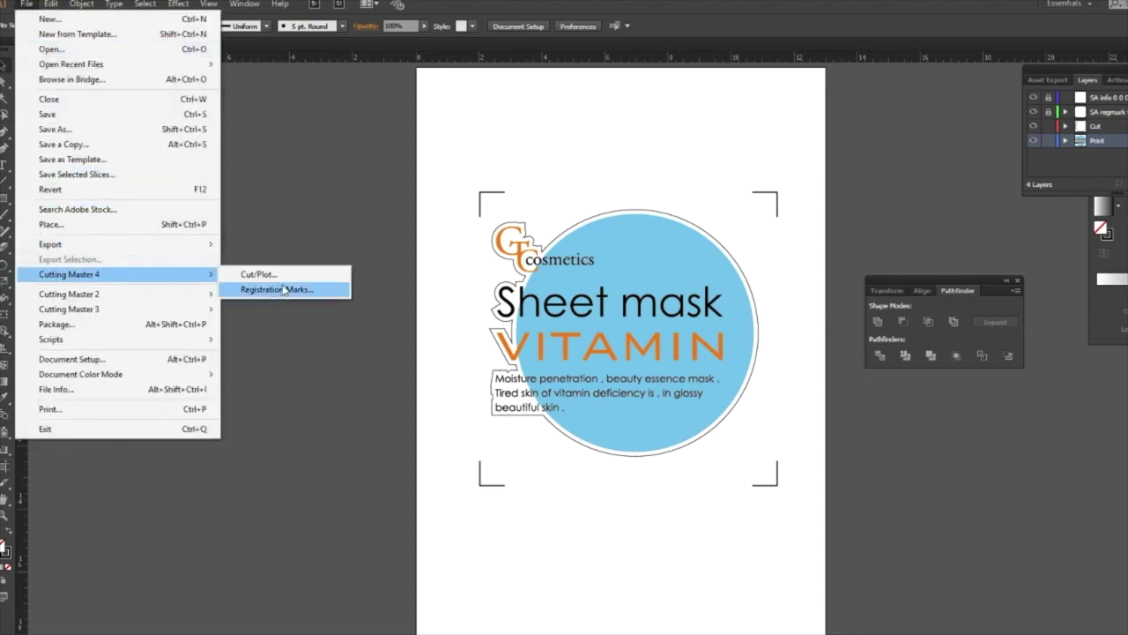
click(275, 274)
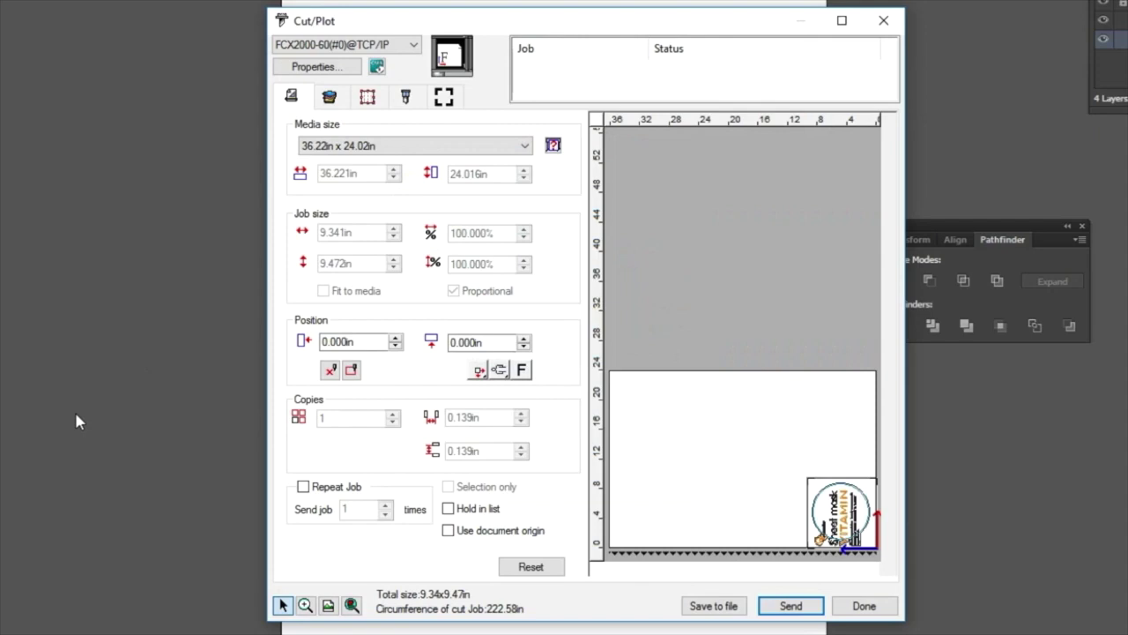
- Cut by layer with the Print layer excluded, and send only the Cut layer to the cutter
click(329, 96)
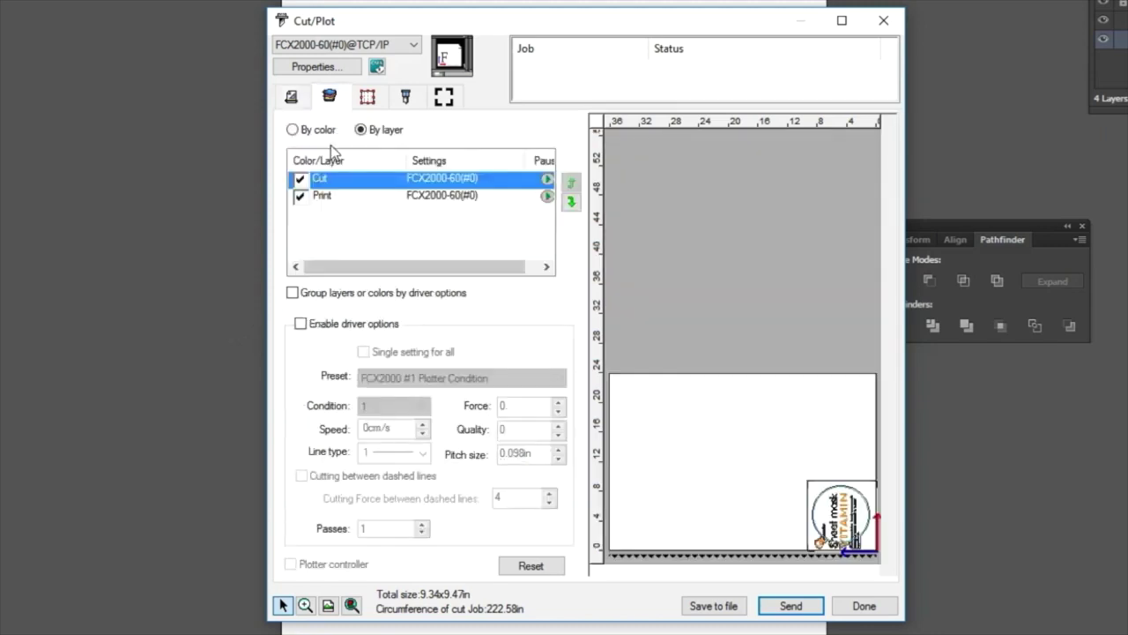
click(301, 195)
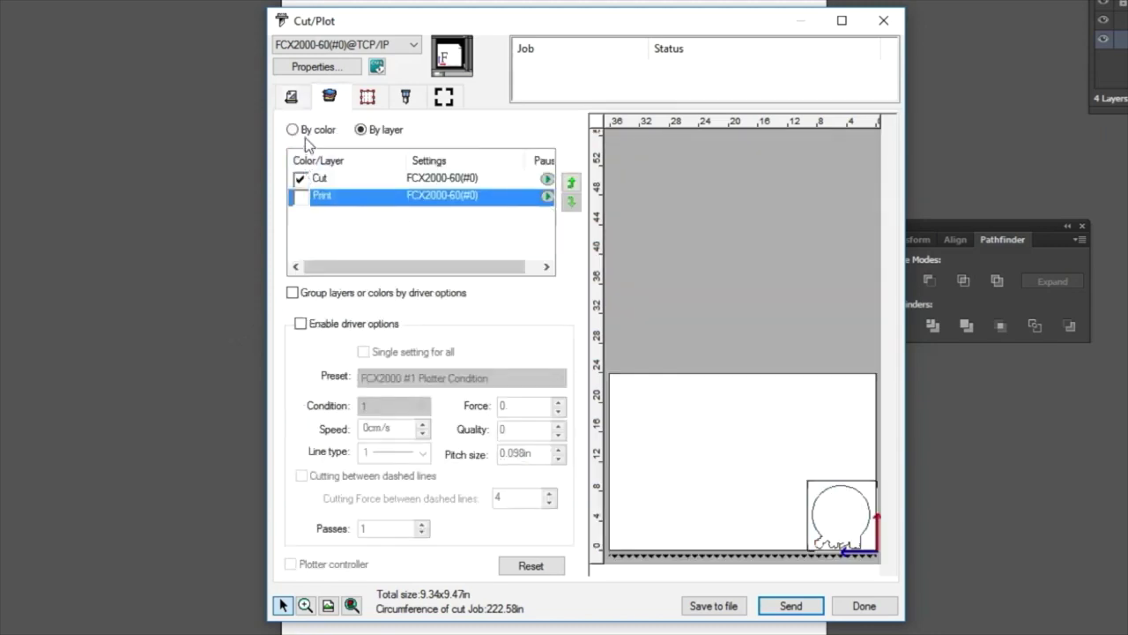
click(297, 100)
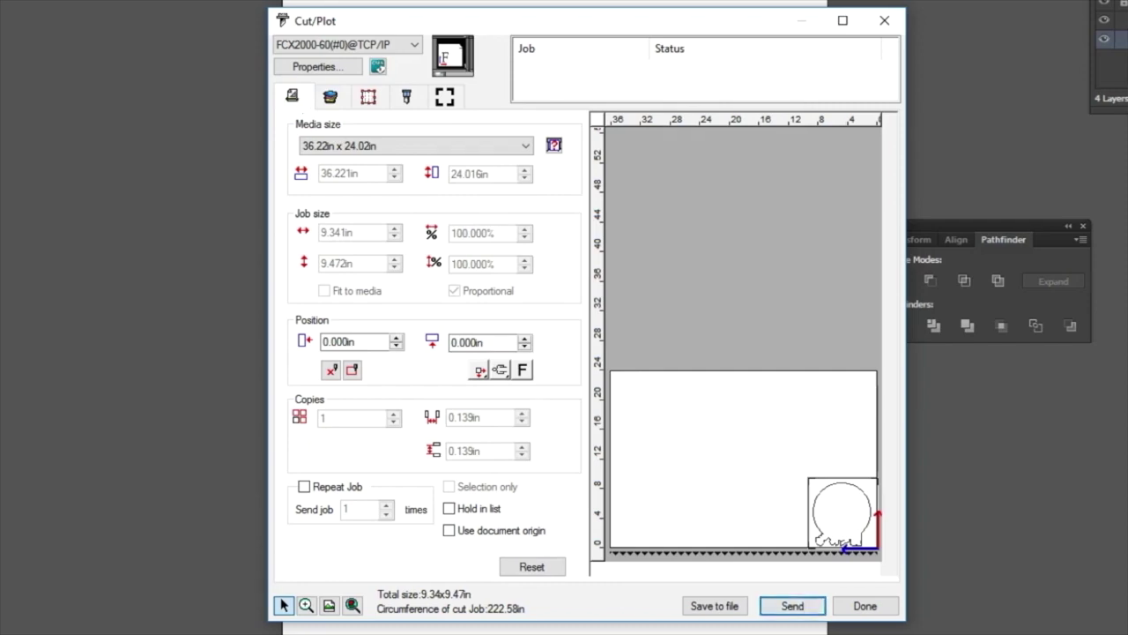
click(792, 606)
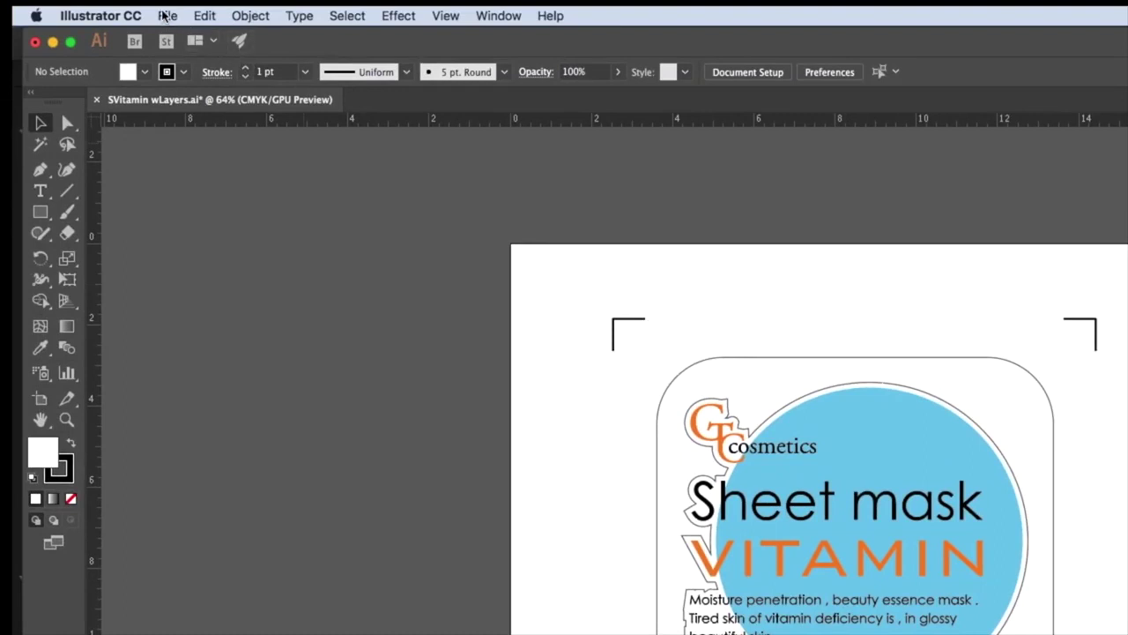
- Open the File menu to reach the Cutting Master 4 submenu
click(167, 16)
mouse_move(216, 479)
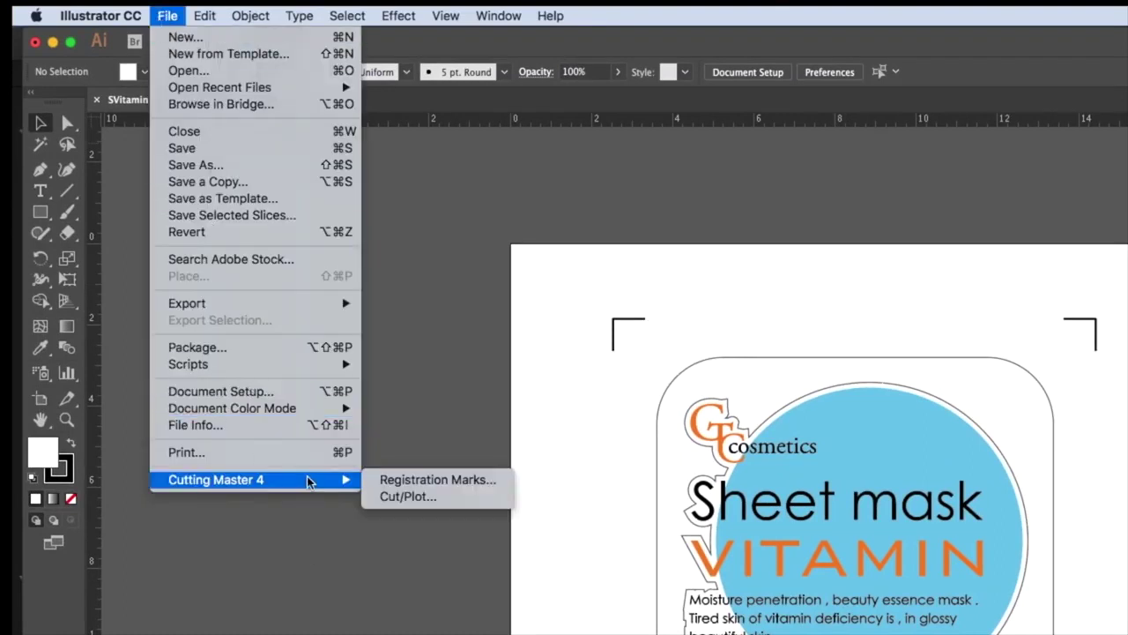
- Open the FC8600-75 Cut/Plot job by layer and exclude the Print layer
click(421, 499)
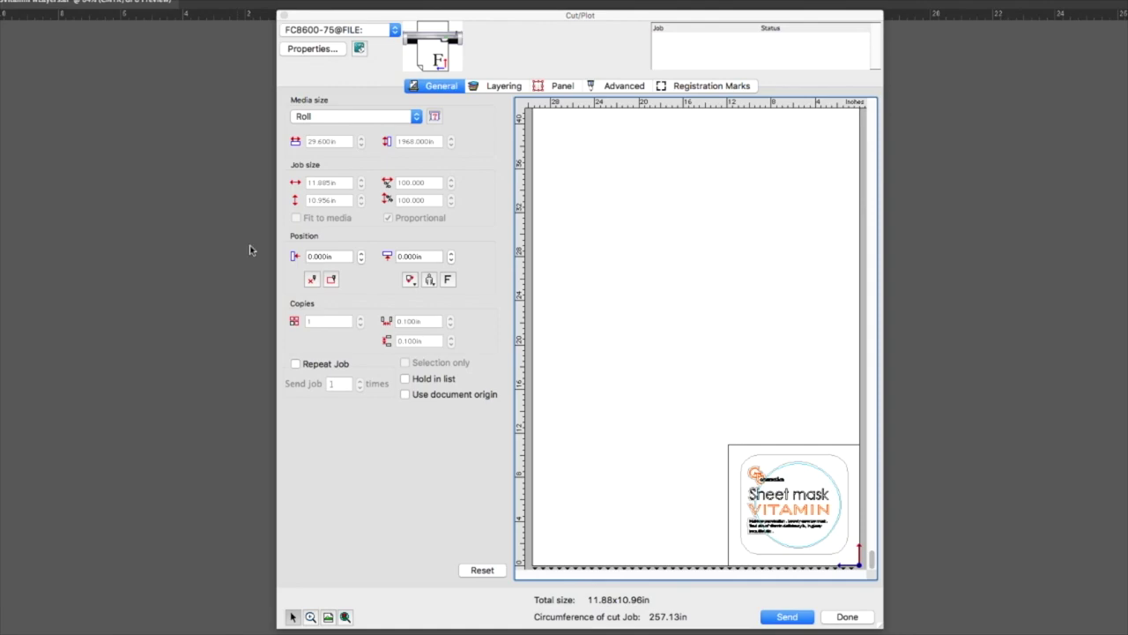
click(473, 88)
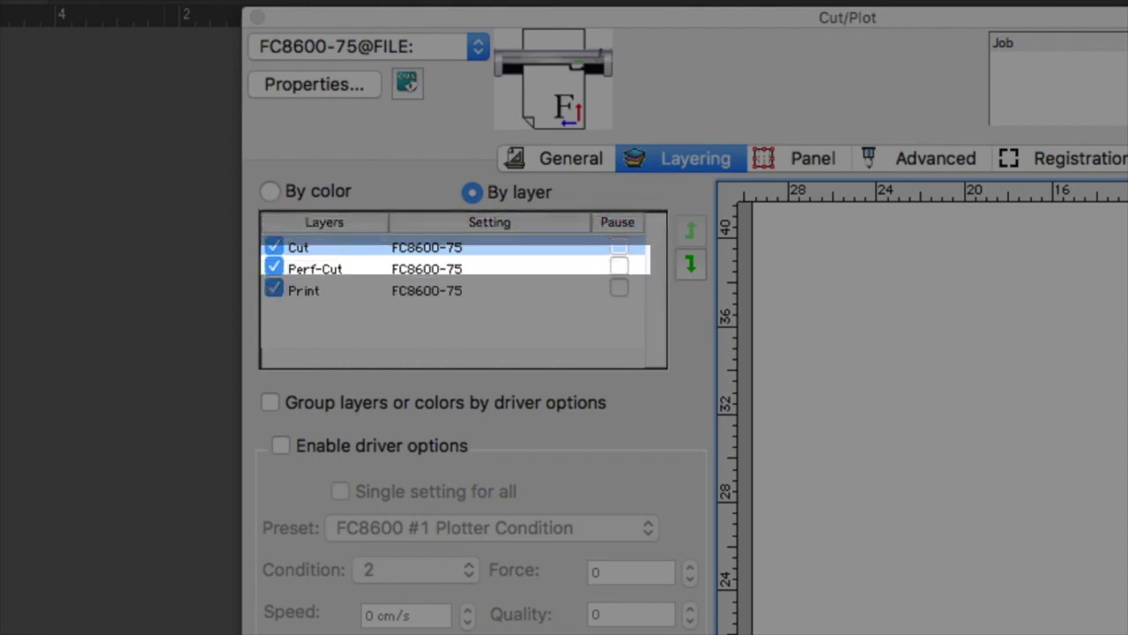
click(276, 295)
click(273, 291)
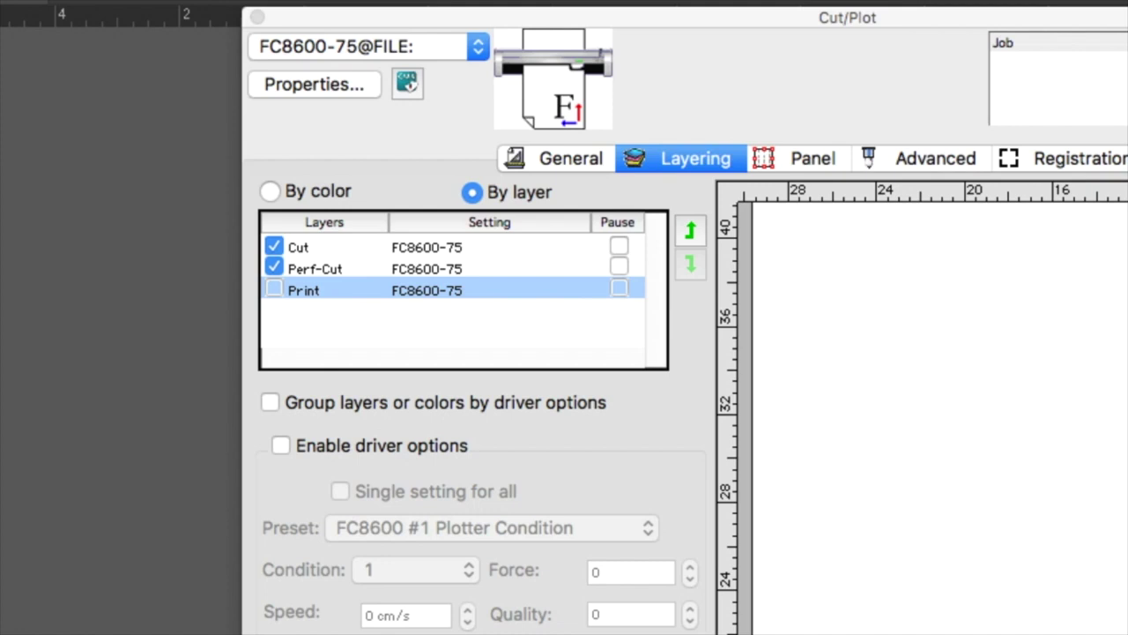
- Review the current conditions of the Cut, Perf-Cut and Print layers
click(406, 249)
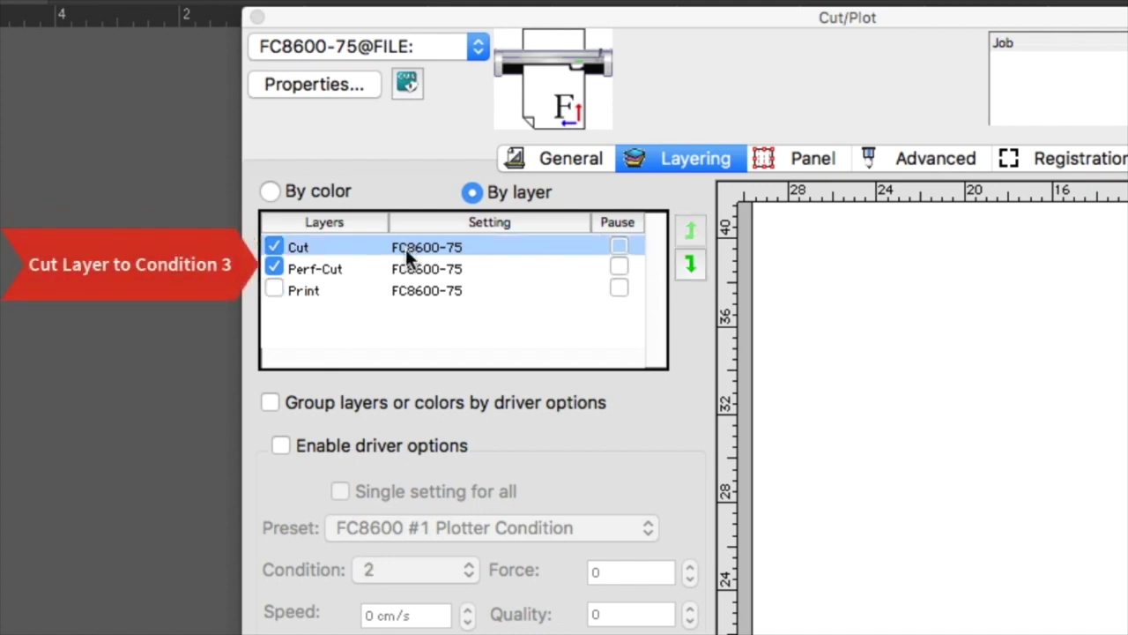
click(400, 269)
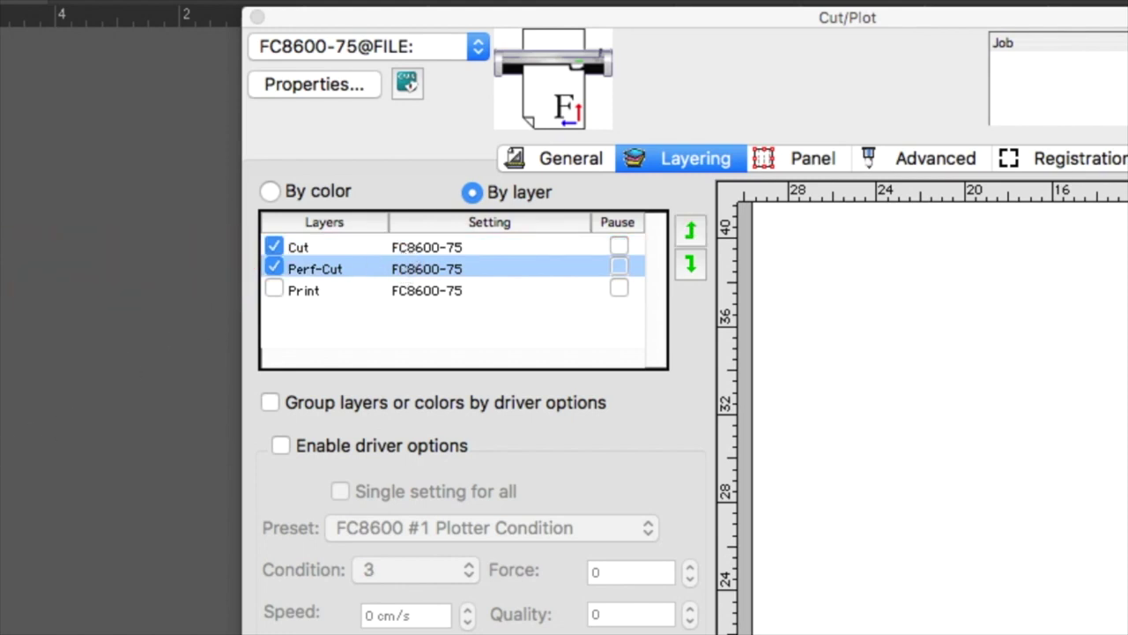
key(Down)
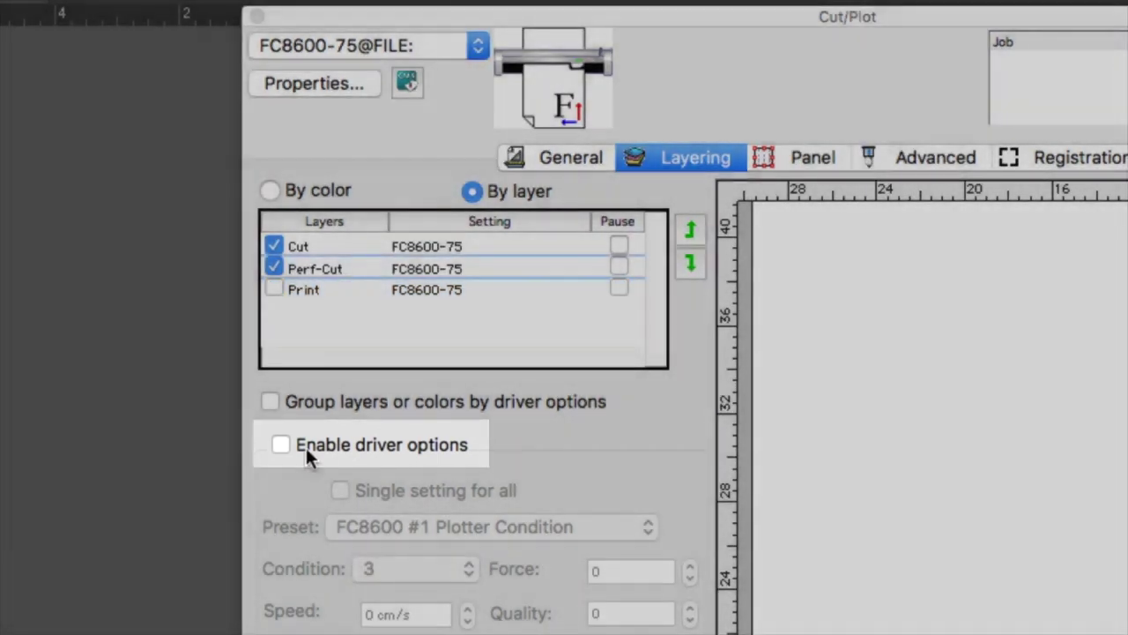
- Enable per-layer driver options and assign the Cut layer FC8600 #2 Plotter Condition
click(281, 445)
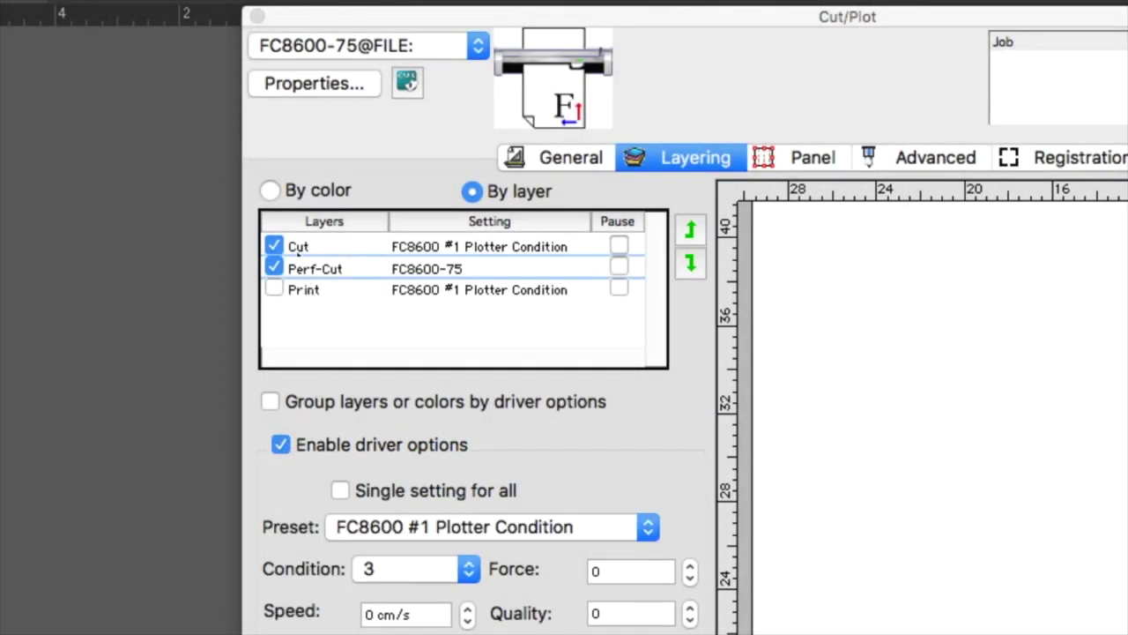
click(297, 246)
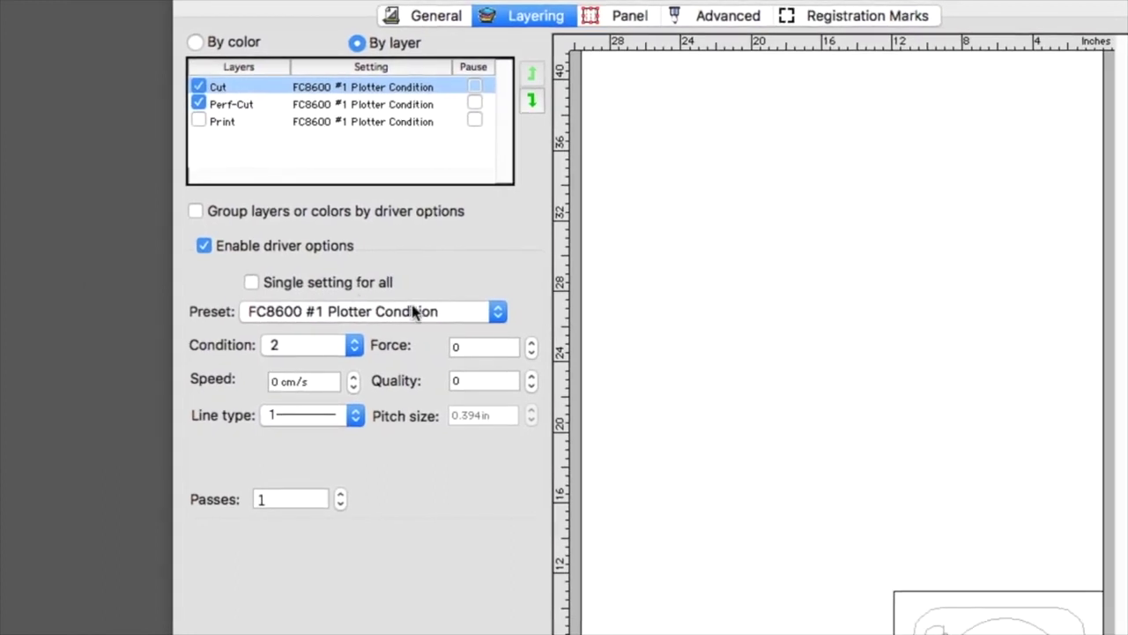
click(413, 311)
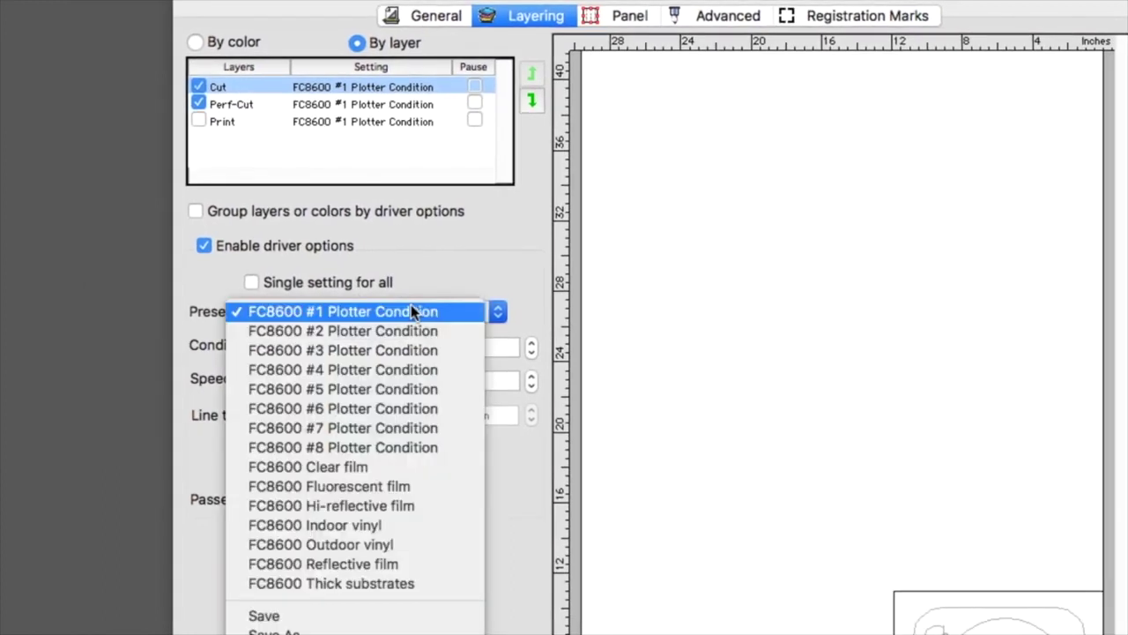
click(398, 328)
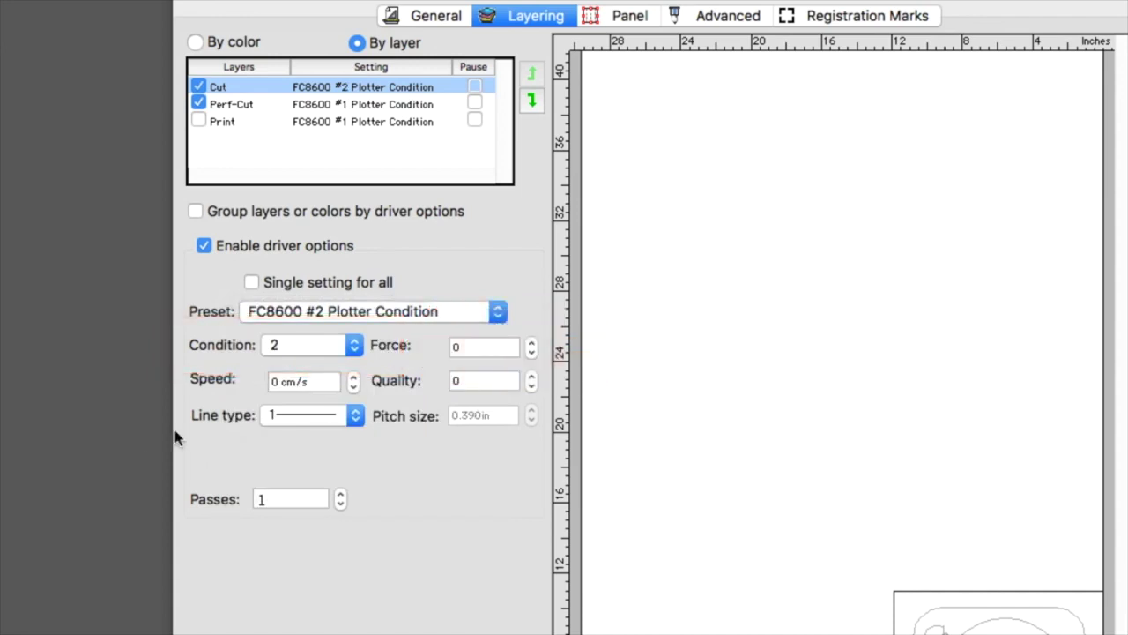
- Assign the Perf-Cut layer the FC8600 #3 Plotter Condition preset (condition 3)
click(221, 104)
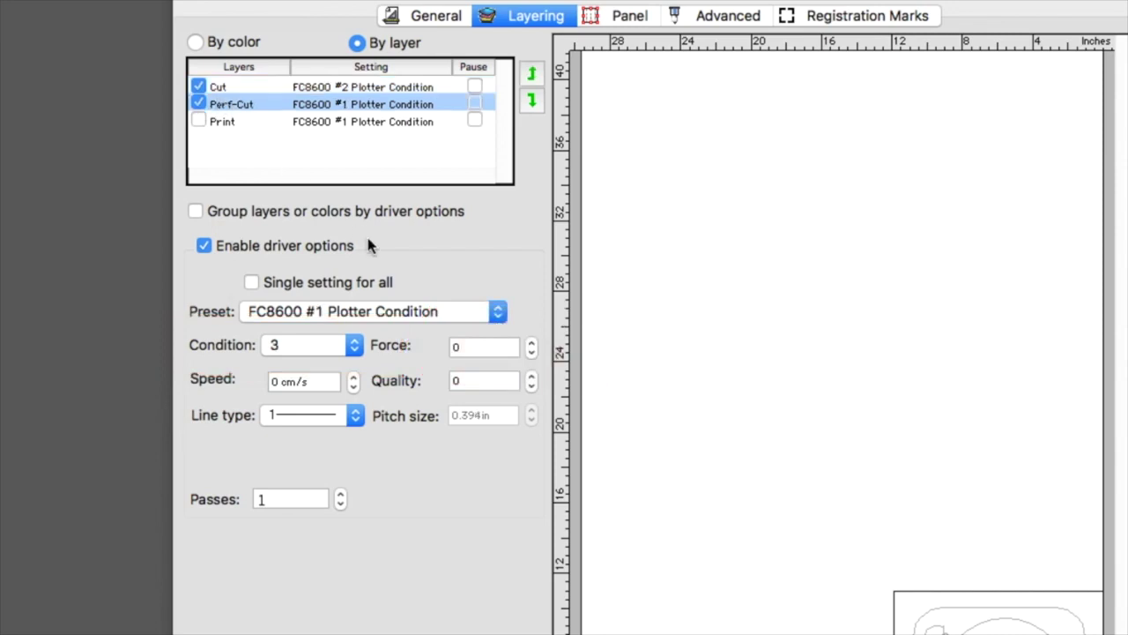
click(422, 314)
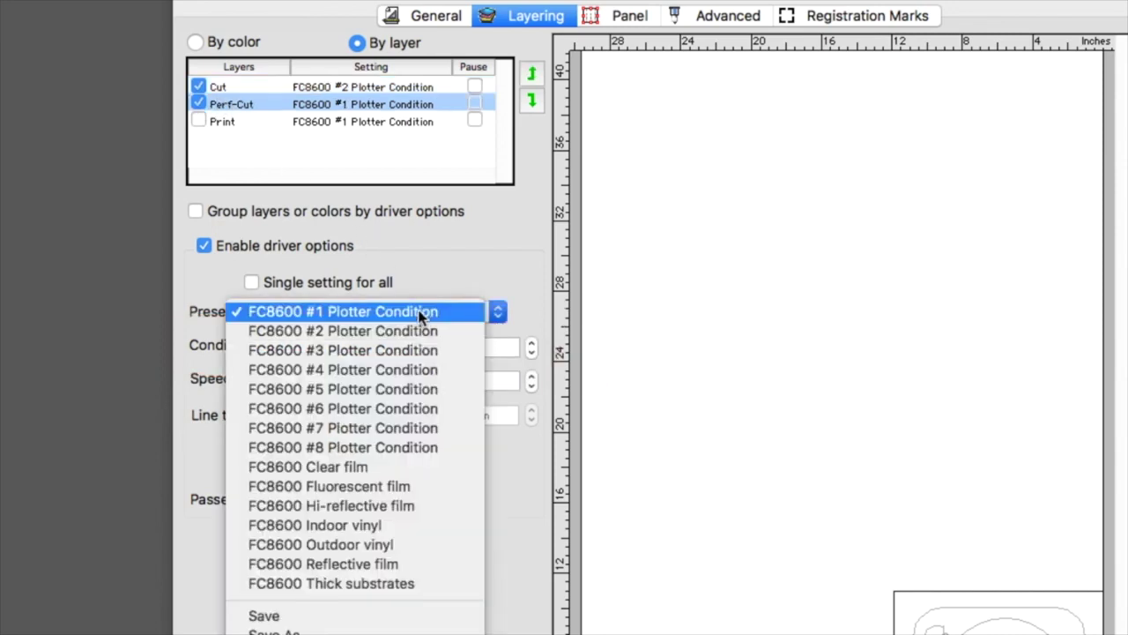
click(410, 350)
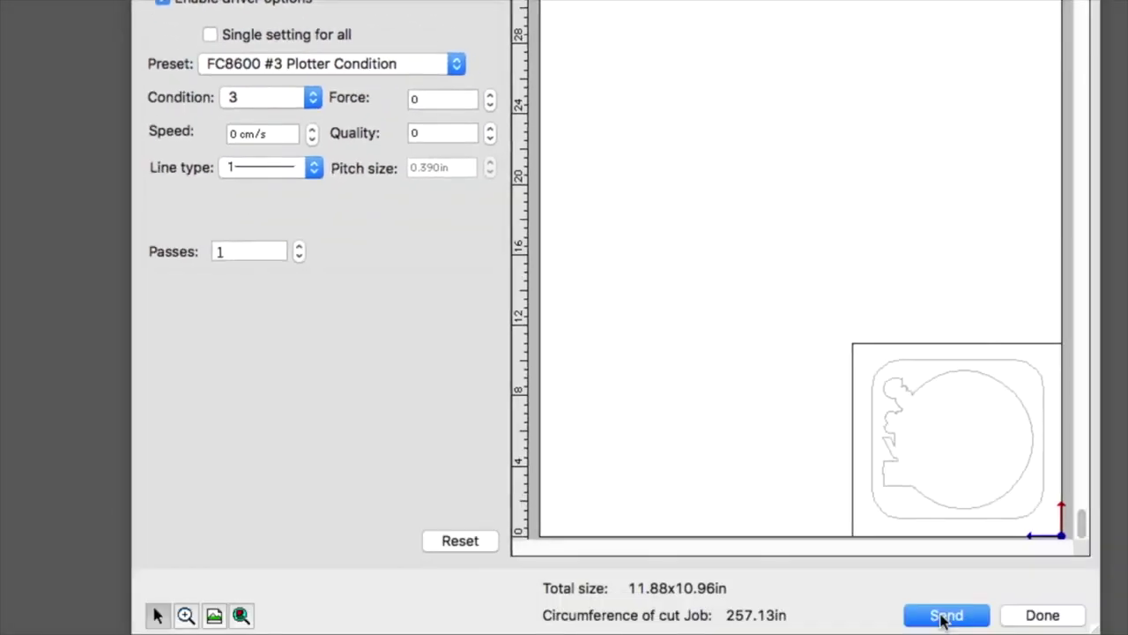
- Send the 11.88 × 10.96 in layered Cut and Perf-Cut job to the cutter
click(943, 614)
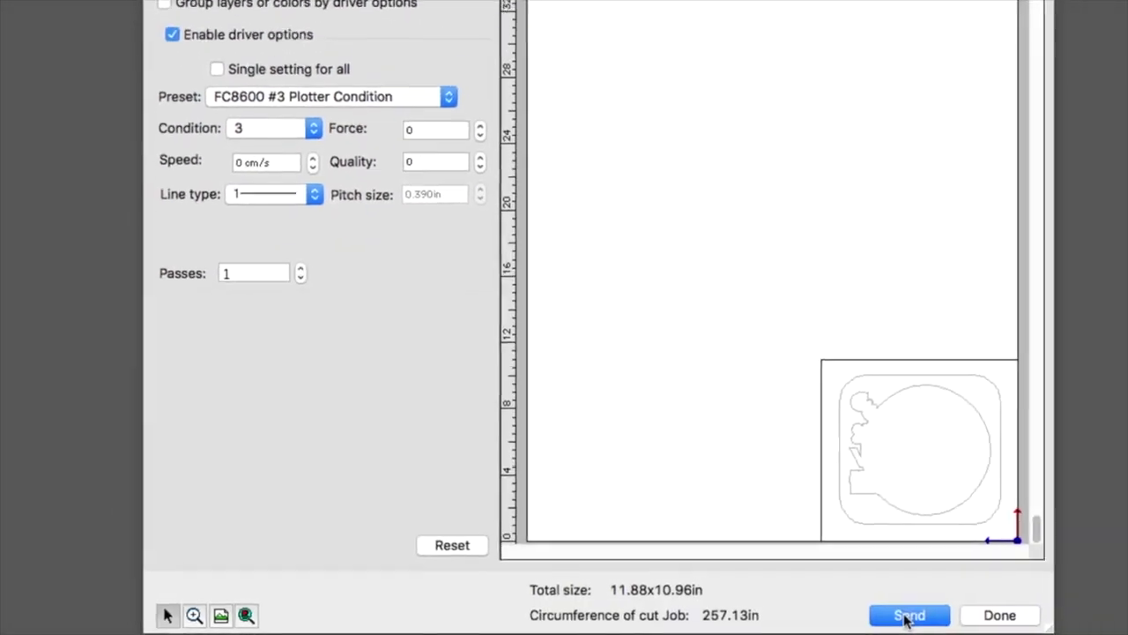